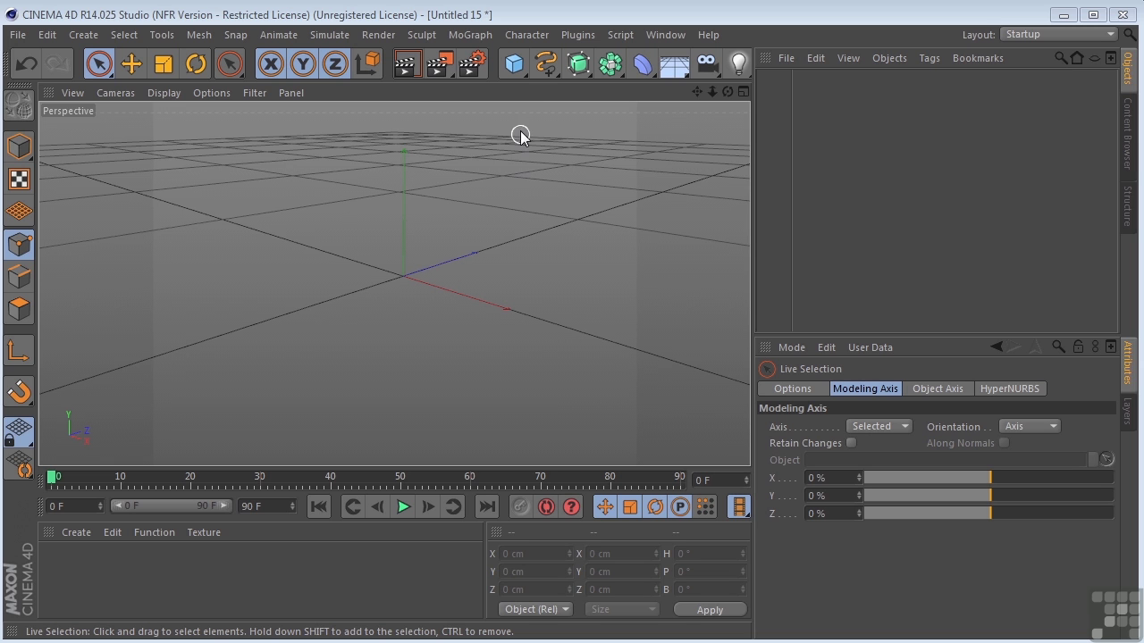
# Choose the Linear spline tool and draw a six-point test spline.
pyautogui.click(541, 71)
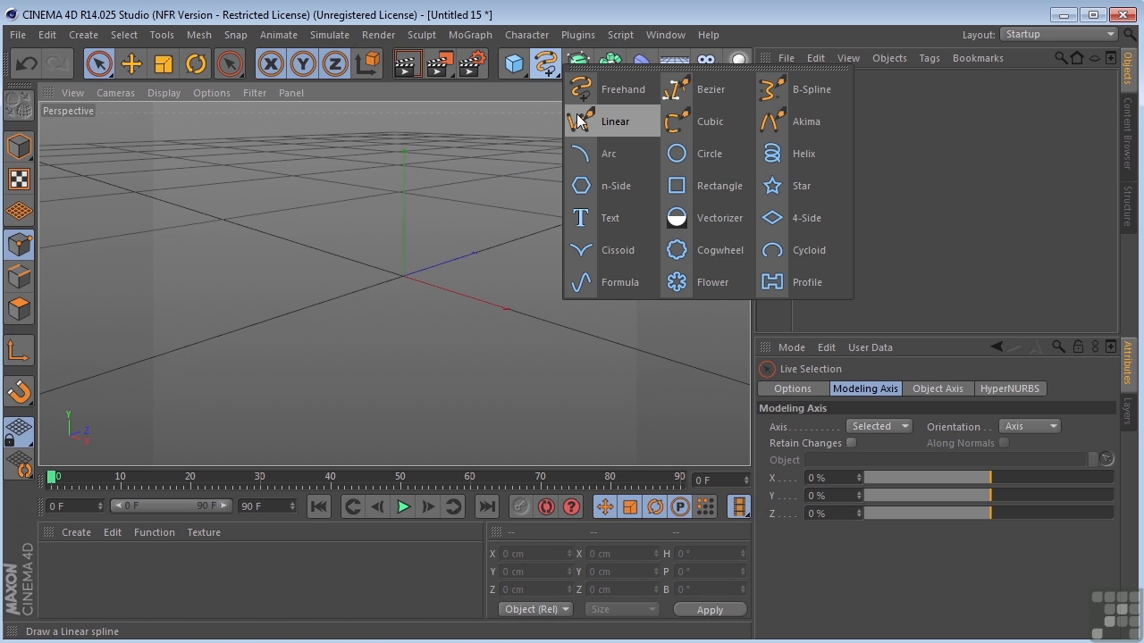
pyautogui.click(608, 122)
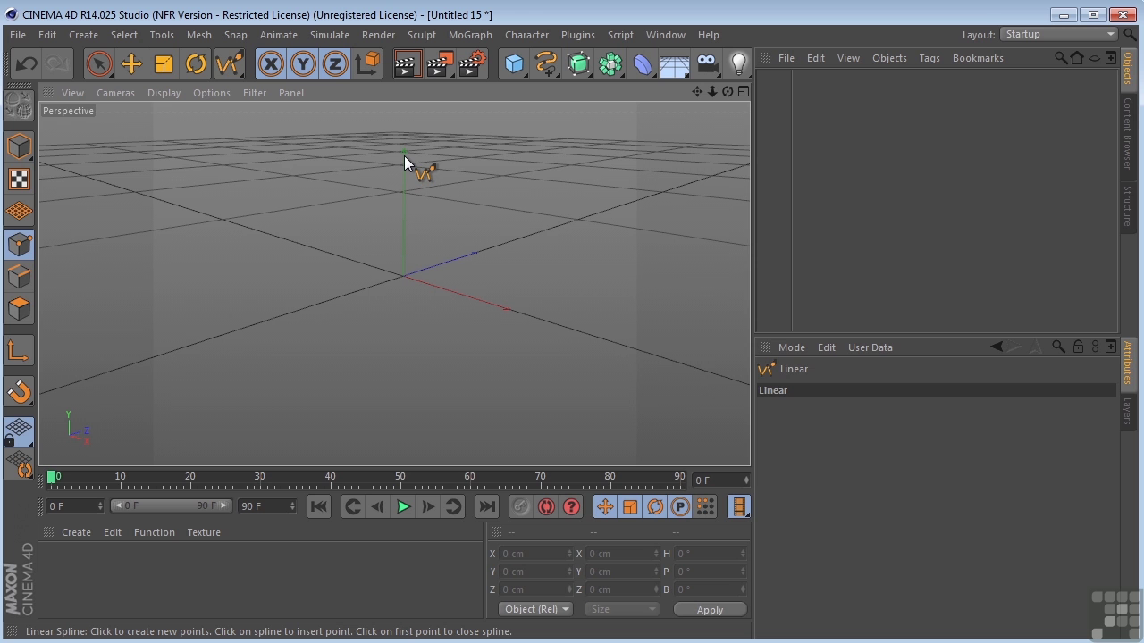
pyautogui.click(372, 157)
pyautogui.click(284, 313)
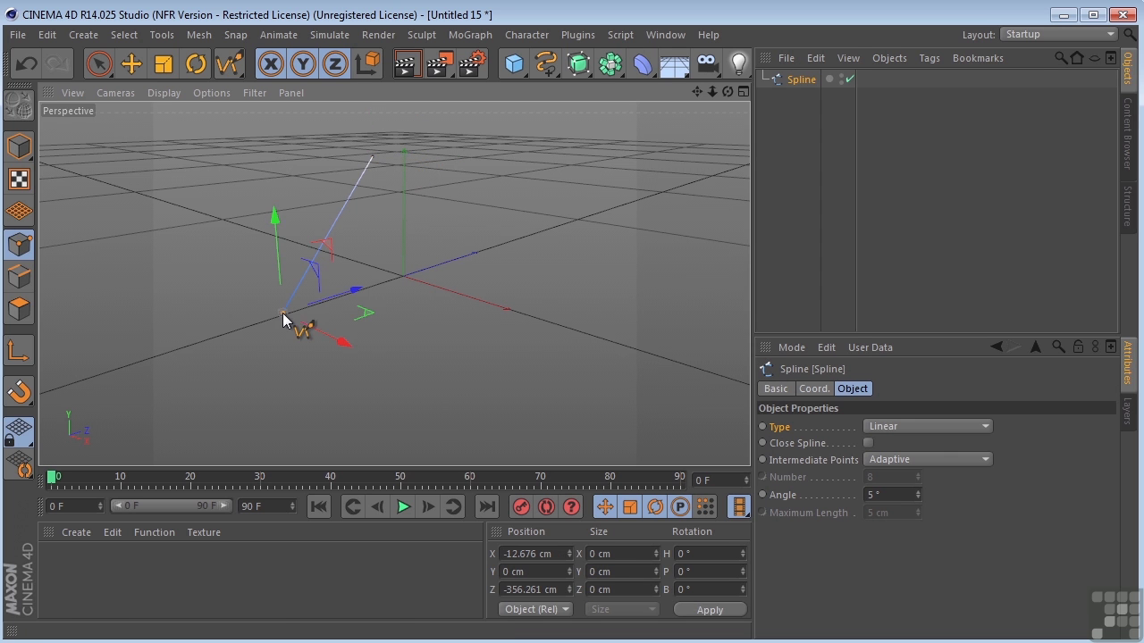
pyautogui.click(431, 404)
pyautogui.click(574, 301)
pyautogui.click(558, 180)
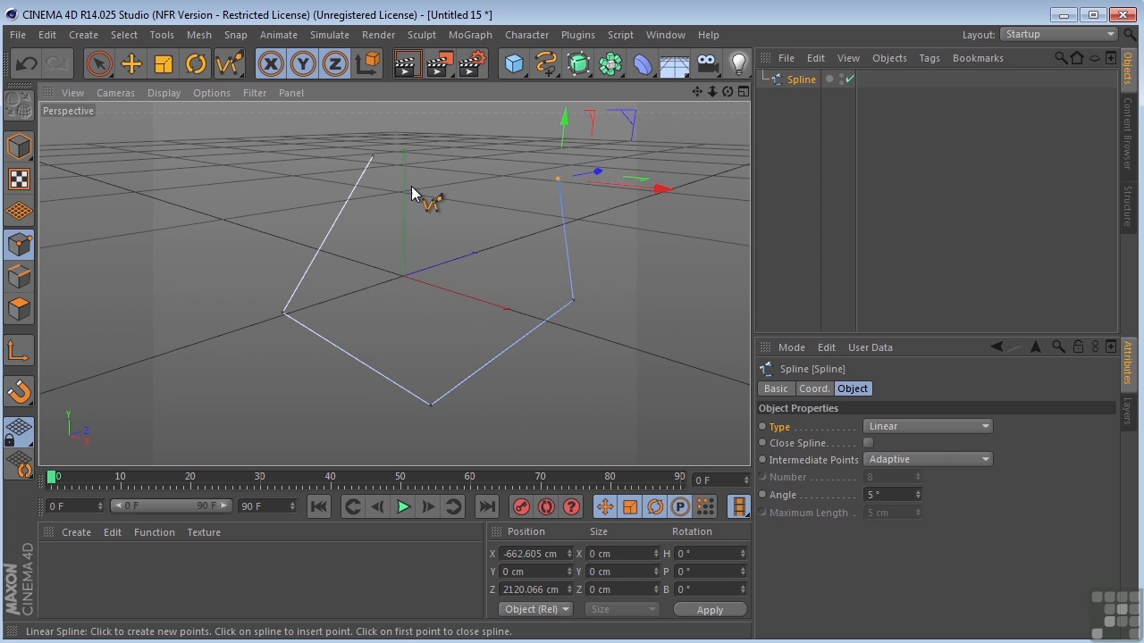
pyautogui.click(390, 188)
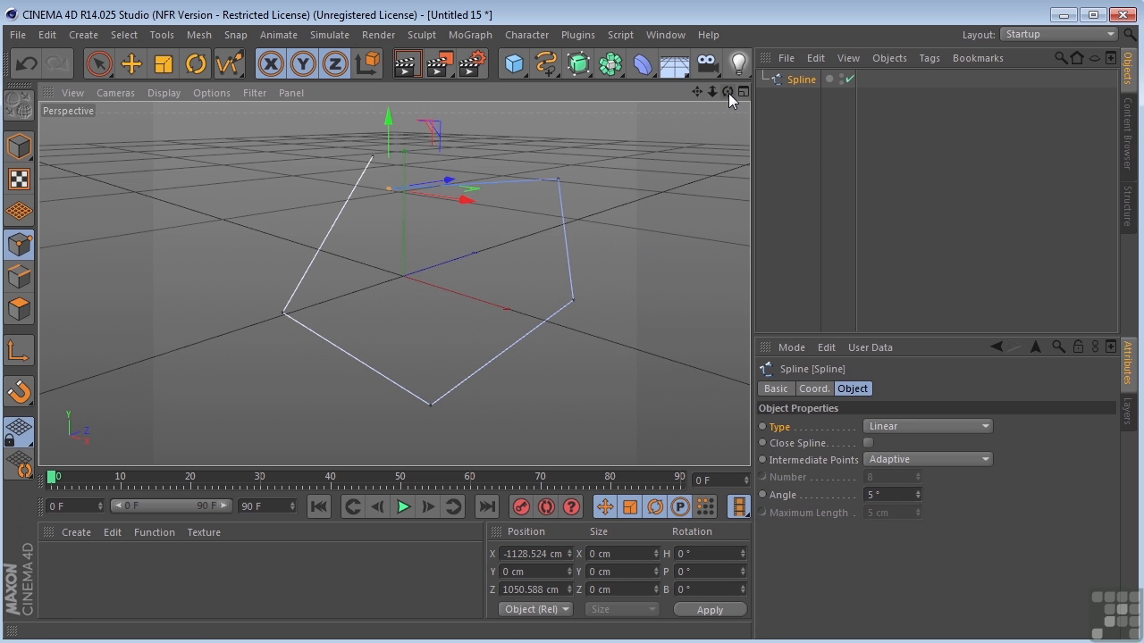
# Orbit to inspect the test spline, delete it, and maximize the Front view.
pyautogui.moveTo(728, 93); pyautogui.dragTo(728, 170)
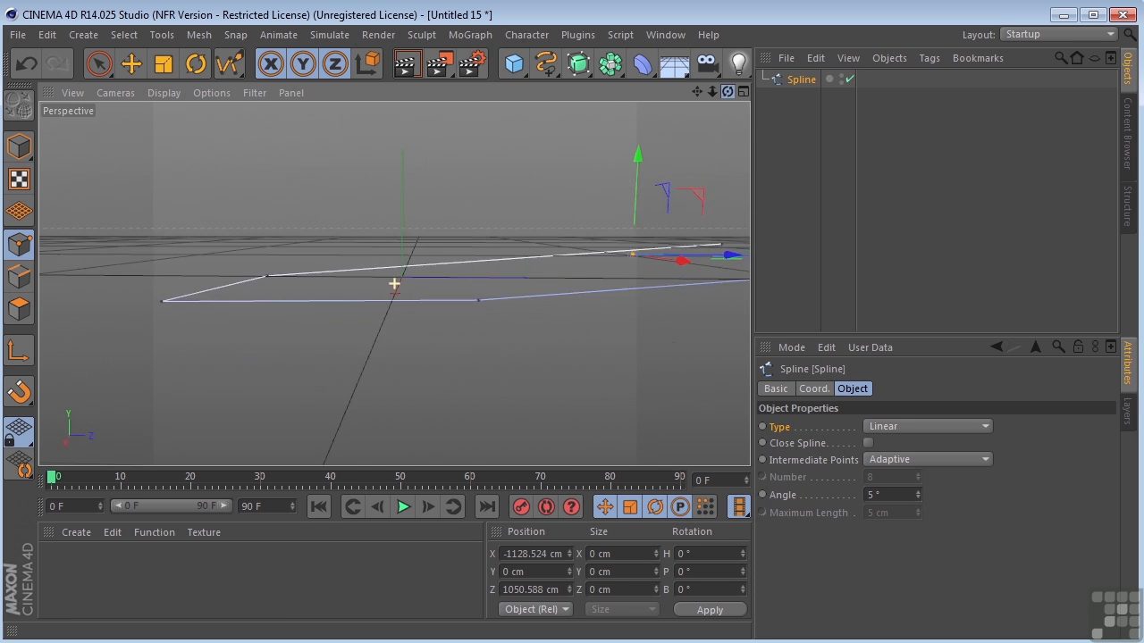
pyautogui.moveTo(394, 284)
pyautogui.keyDown('alt'); pyautogui.mouseDown()
pyautogui.moveTo(728, 93)
pyautogui.moveTo(394, 284)
pyautogui.moveTo(710, 88)
pyautogui.moveTo(394, 284)
pyautogui.mouseUp(); pyautogui.keyUp('alt')
pyautogui.scroll(-2, 670, 160)
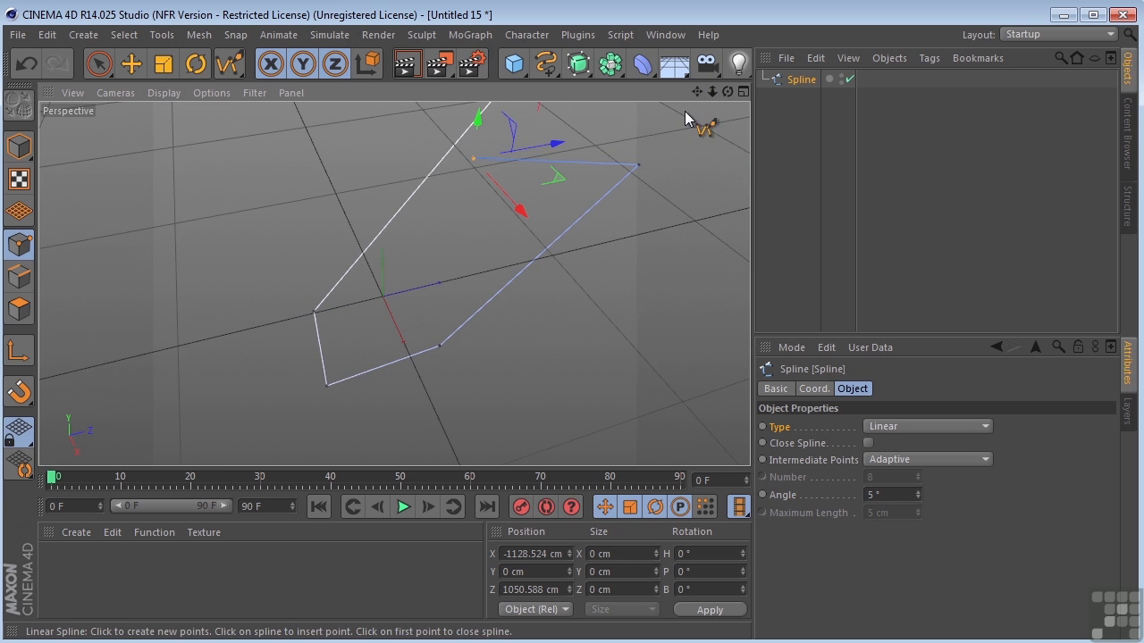
pyautogui.scroll(1, 671, 120)
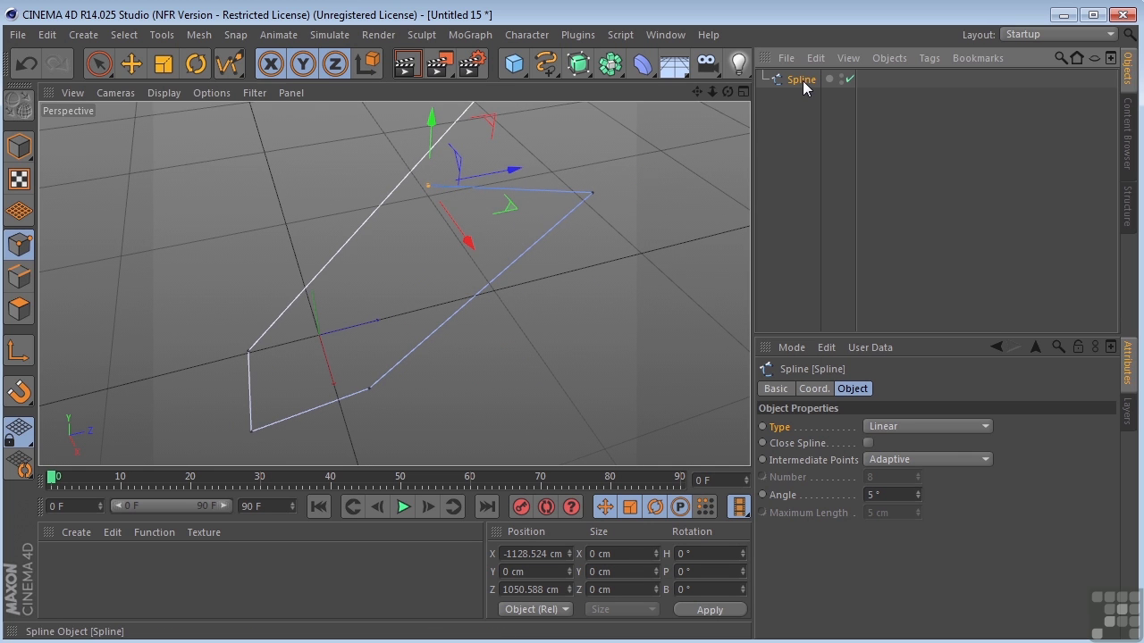
pyautogui.press('Delete')
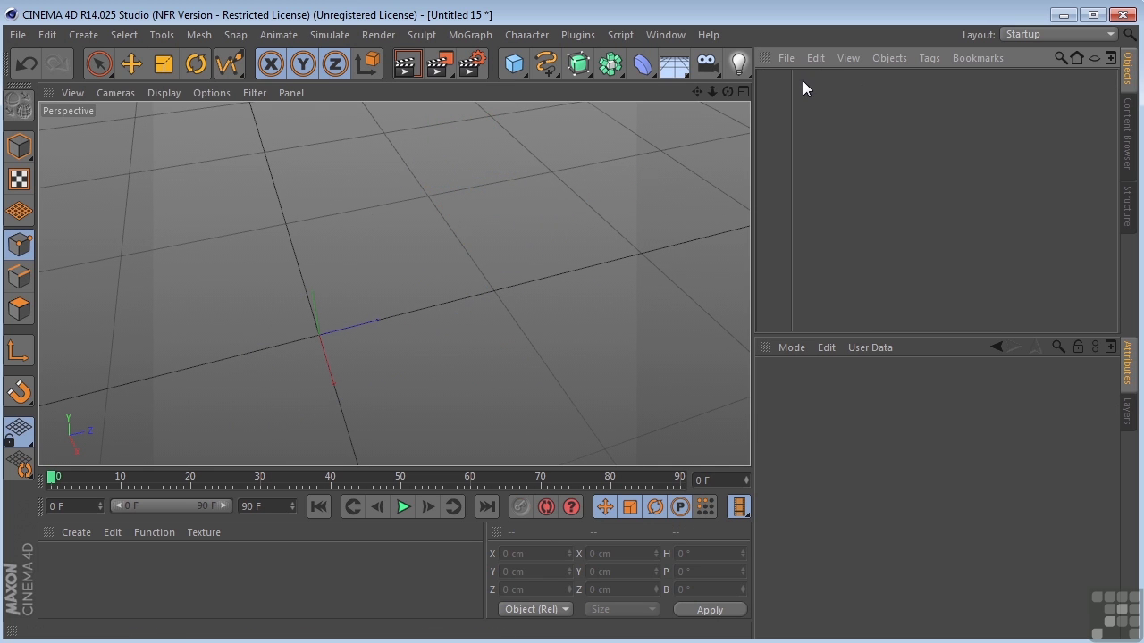
pyautogui.middleClick(409, 229)
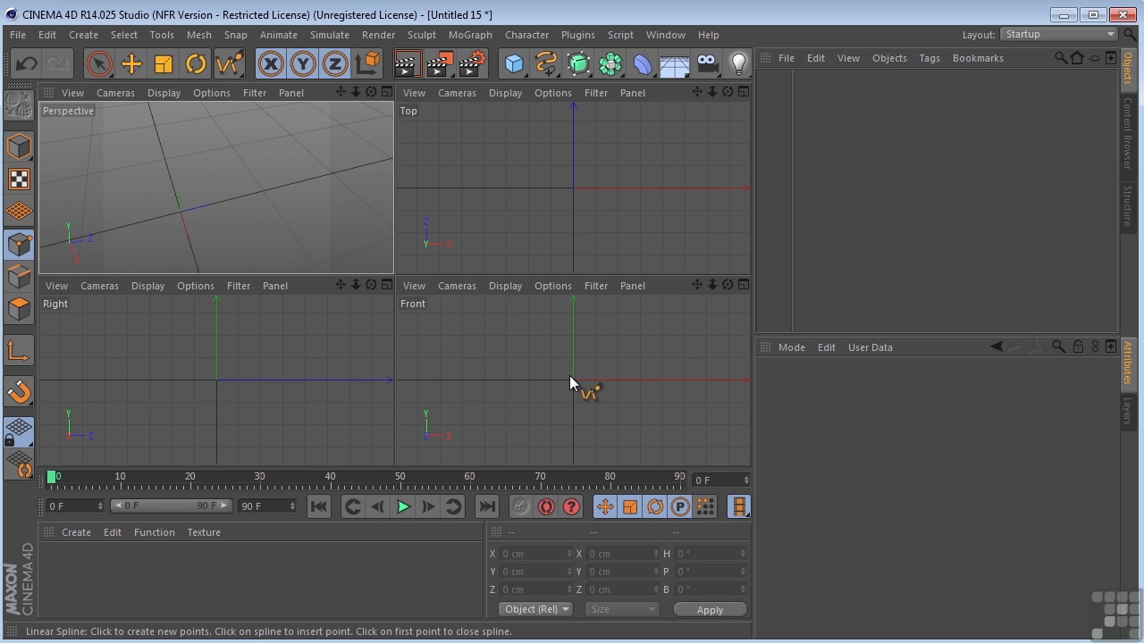
pyautogui.middleClick(570, 381)
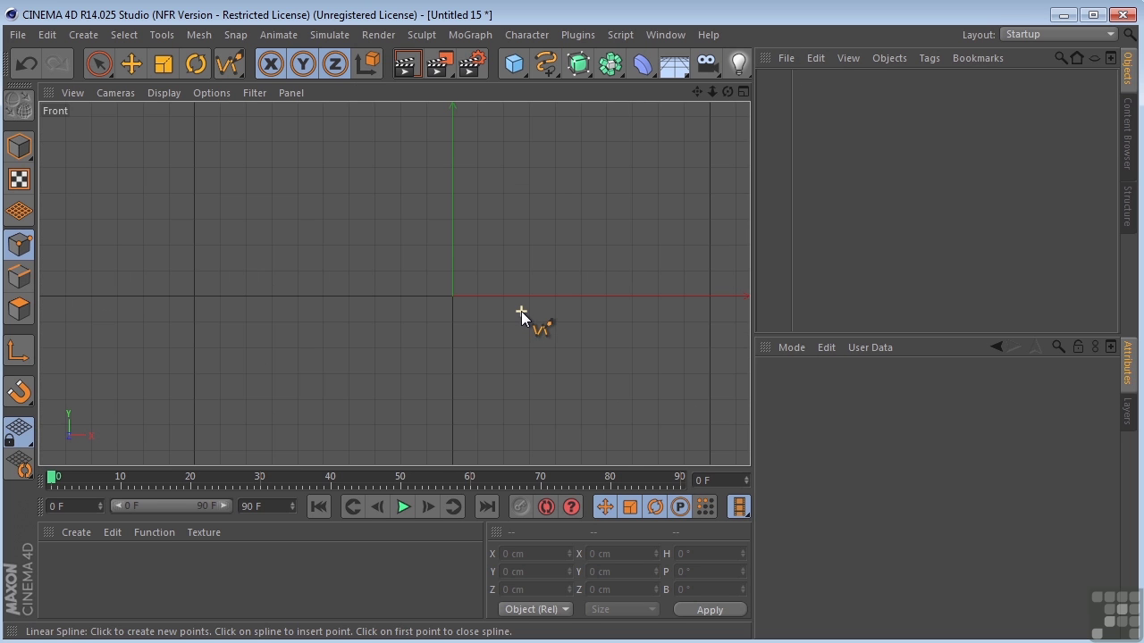
# Place seven points zigzagging across the Front view to form an open linear spline.
pyautogui.click(294, 173)
pyautogui.click(228, 310)
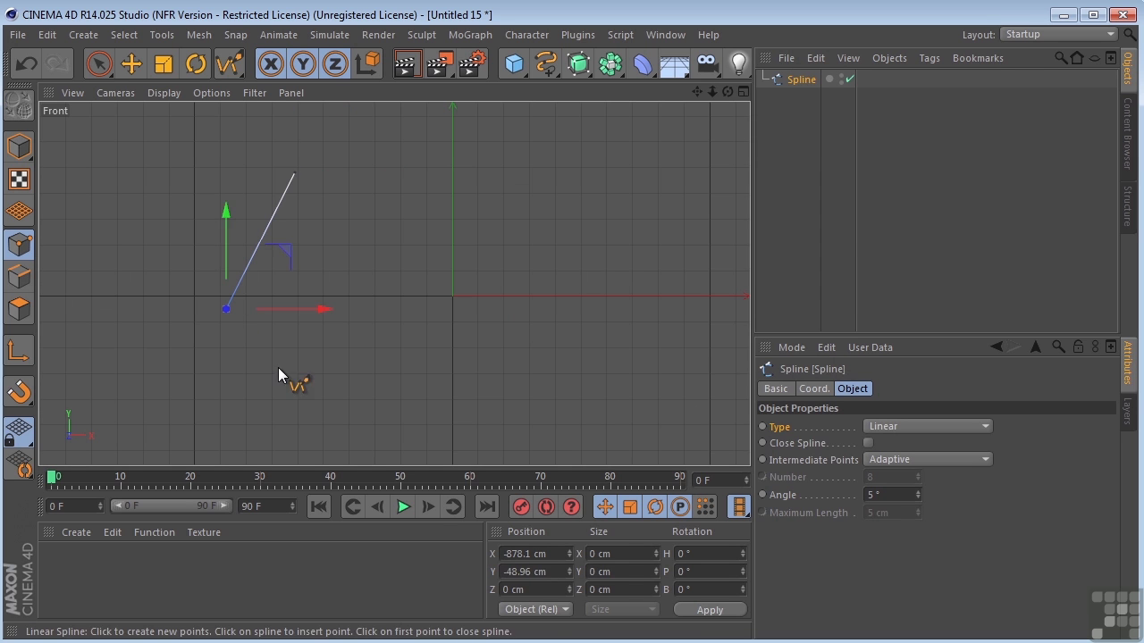
pyautogui.click(374, 395)
pyautogui.click(632, 293)
pyautogui.click(521, 180)
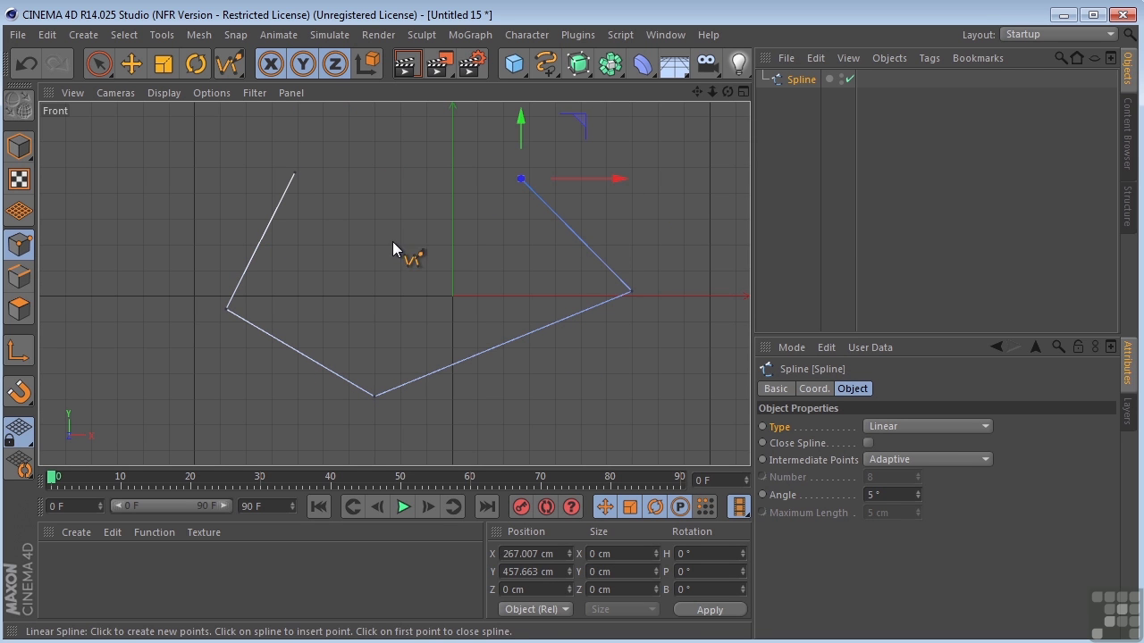
pyautogui.click(391, 239)
pyautogui.click(348, 215)
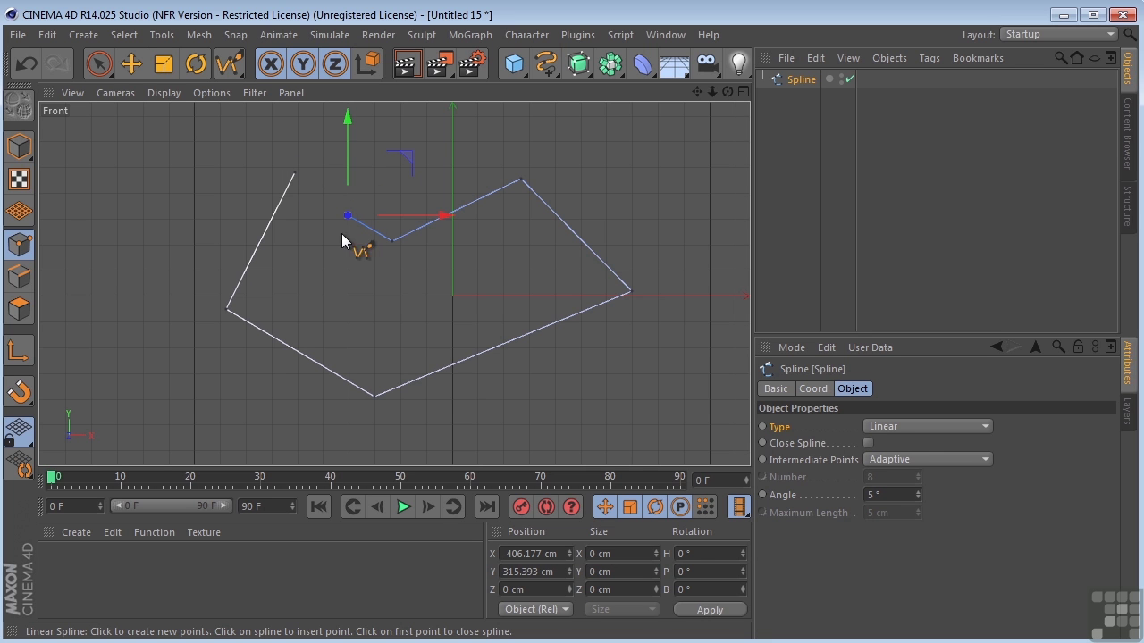
# Apply Reverse Sequence to the spline from its right-click menu.
pyautogui.rightClick(476, 203)
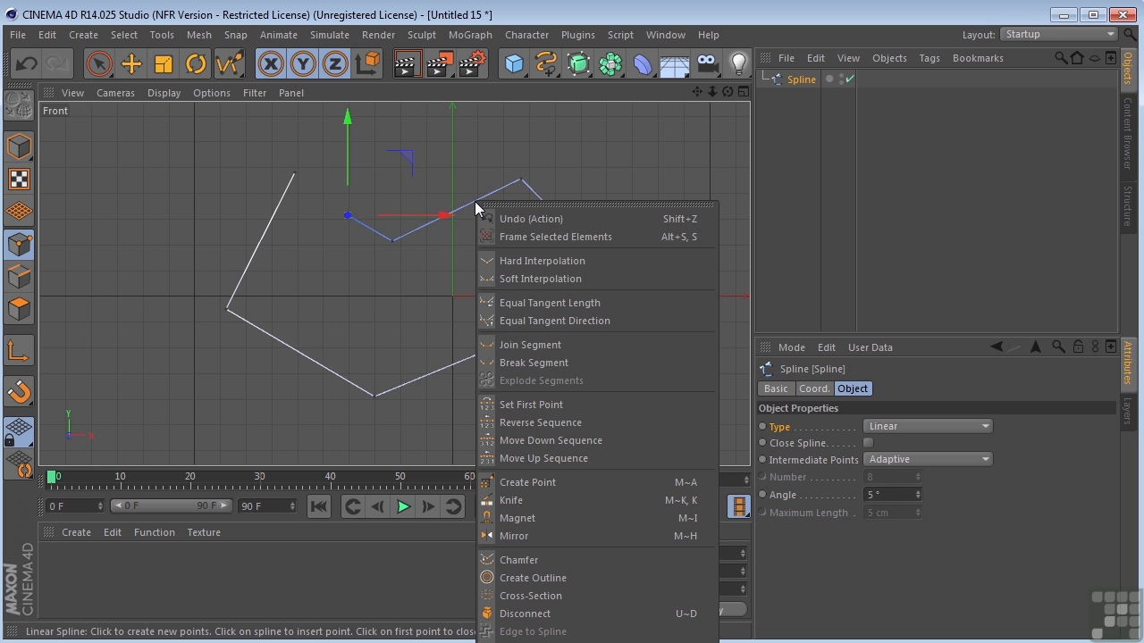
pyautogui.click(534, 424)
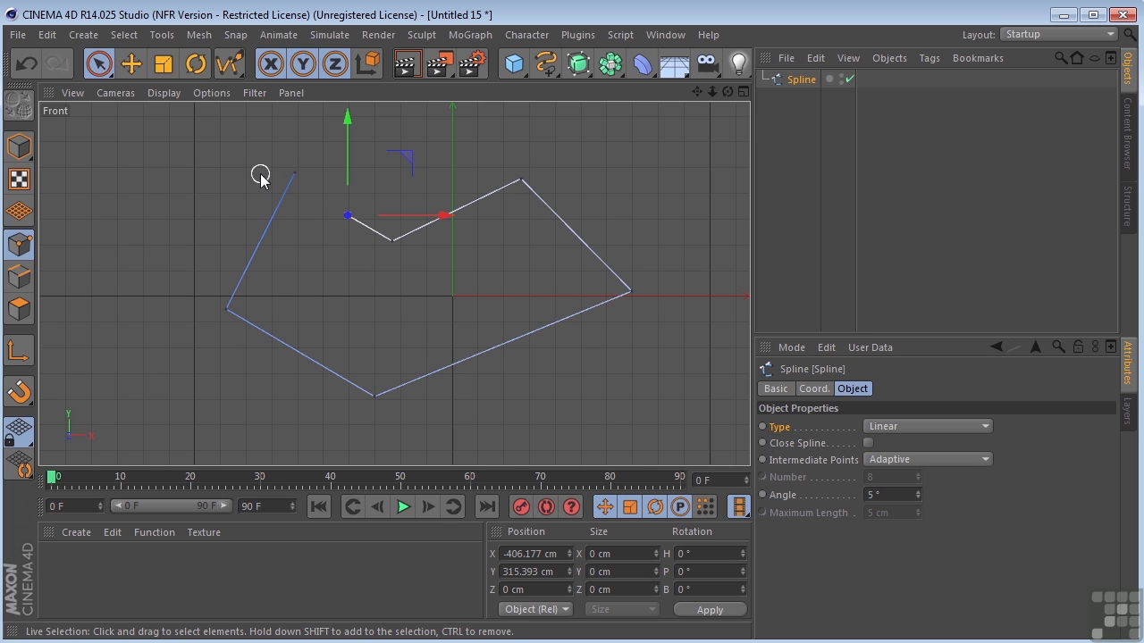
# Give the spline's top-right point Soft Interpolation, turning the spline Bezier.
pyautogui.click(518, 183)
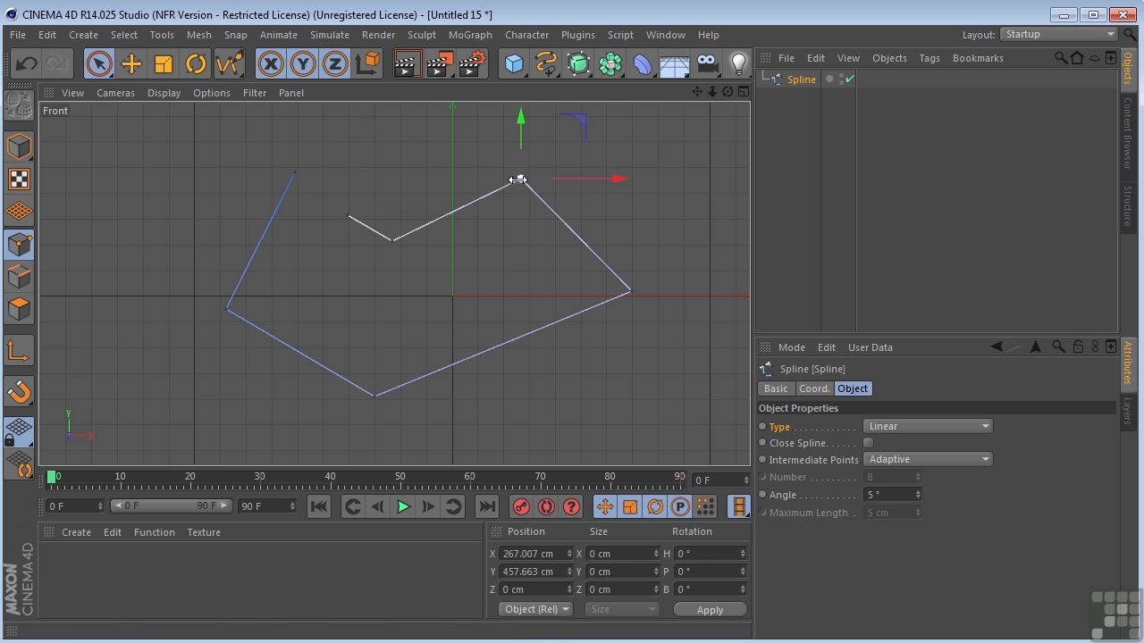
pyautogui.rightClick(520, 181)
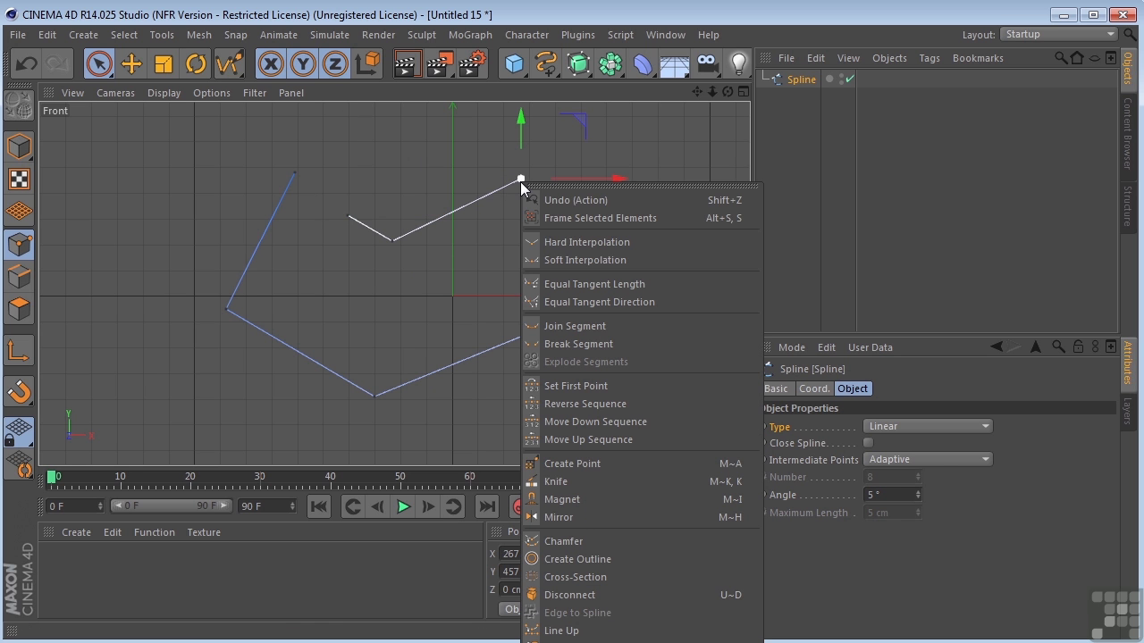
pyautogui.click(563, 260)
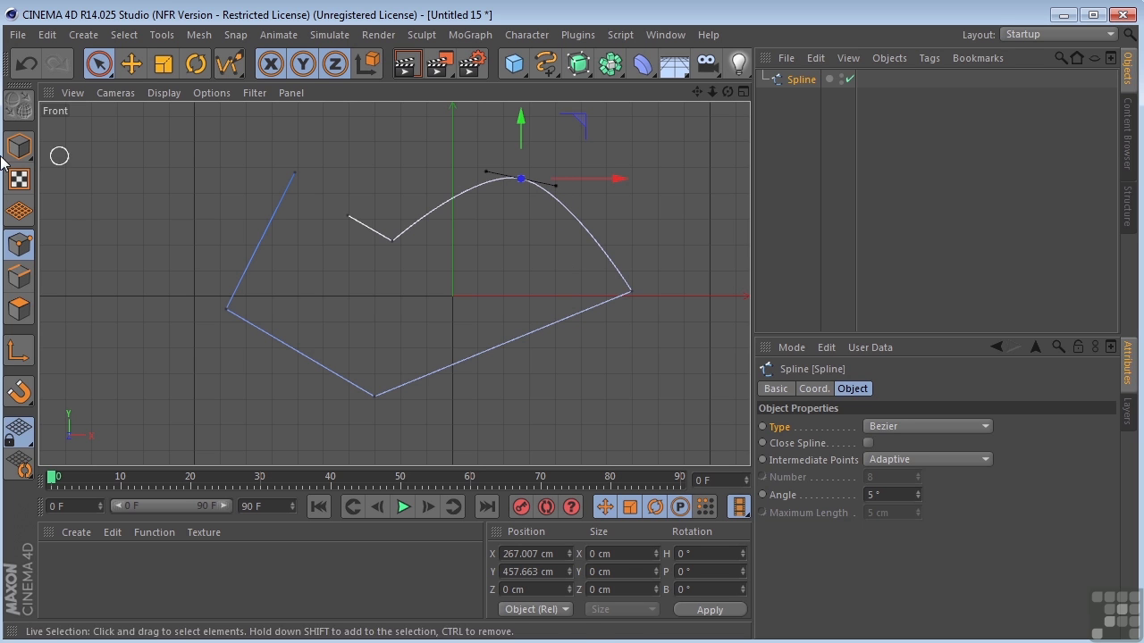
# Drag the point's tangent with the Move tool into an arch, then reselect it with Live Selection.
pyautogui.click(130, 64)
pyautogui.moveTo(556, 187); pyautogui.dragTo(557, 243)
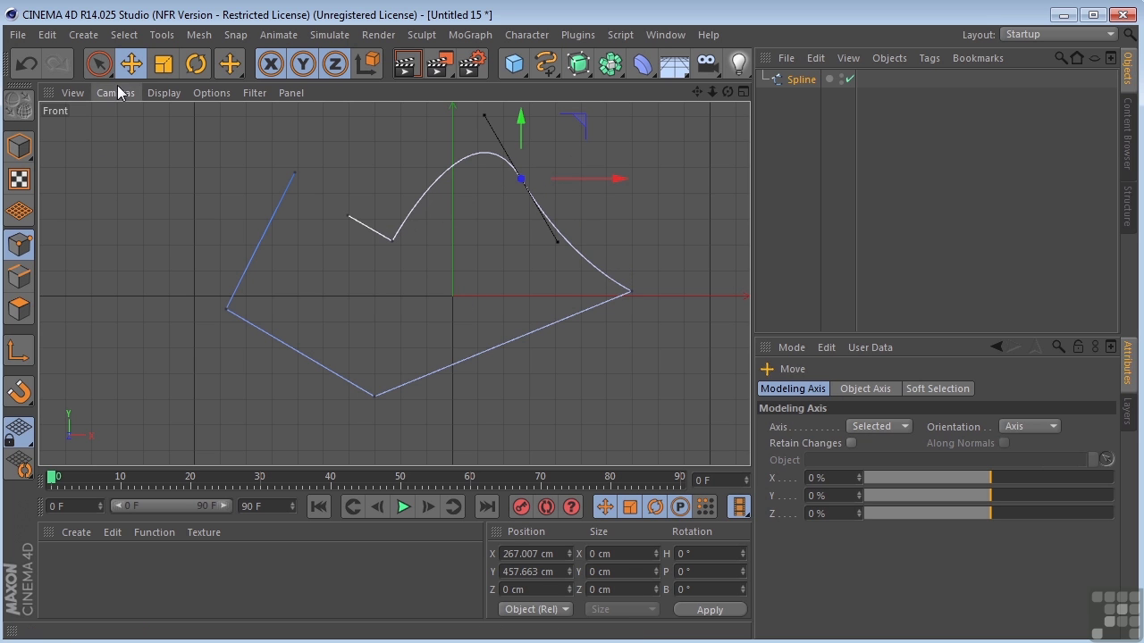
pyautogui.click(98, 63)
pyautogui.click(416, 265)
pyautogui.click(520, 181)
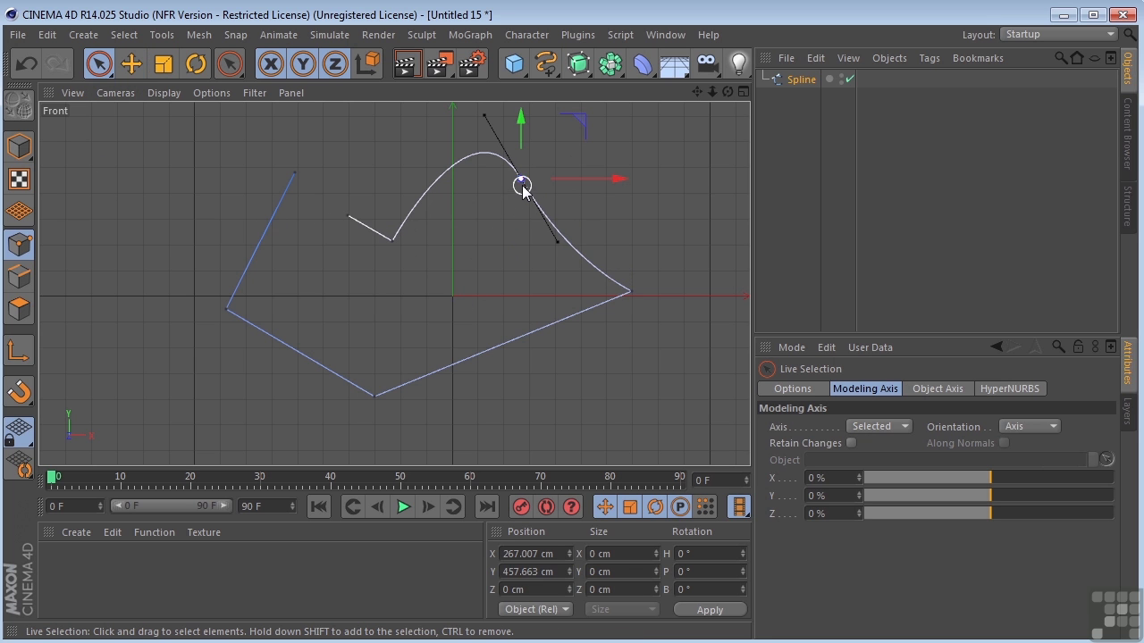
# Set the top-right point back to Hard Interpolation.
pyautogui.rightClick(514, 185)
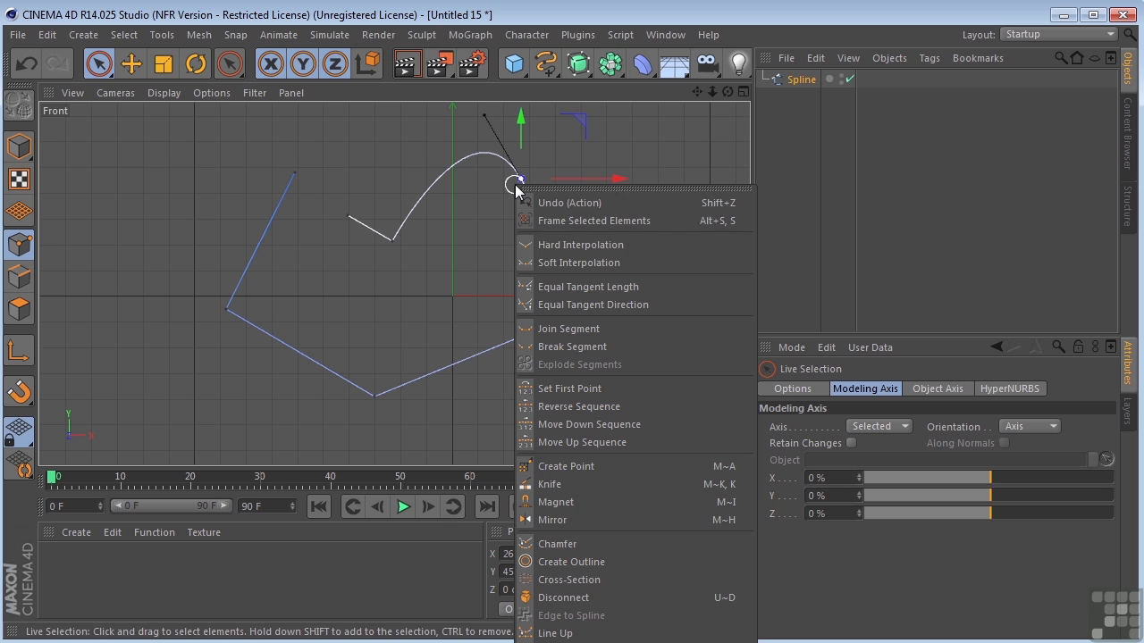
pyautogui.click(555, 246)
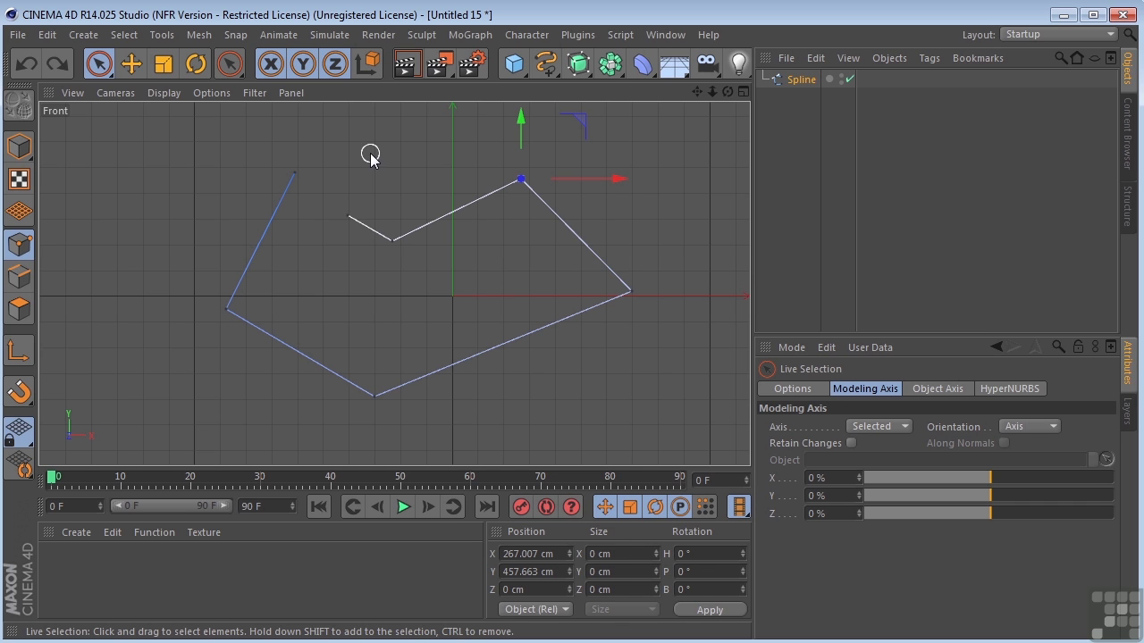
# Add four more points across the top and one at lower right, then select the spline object.
pyautogui.click(131, 65)
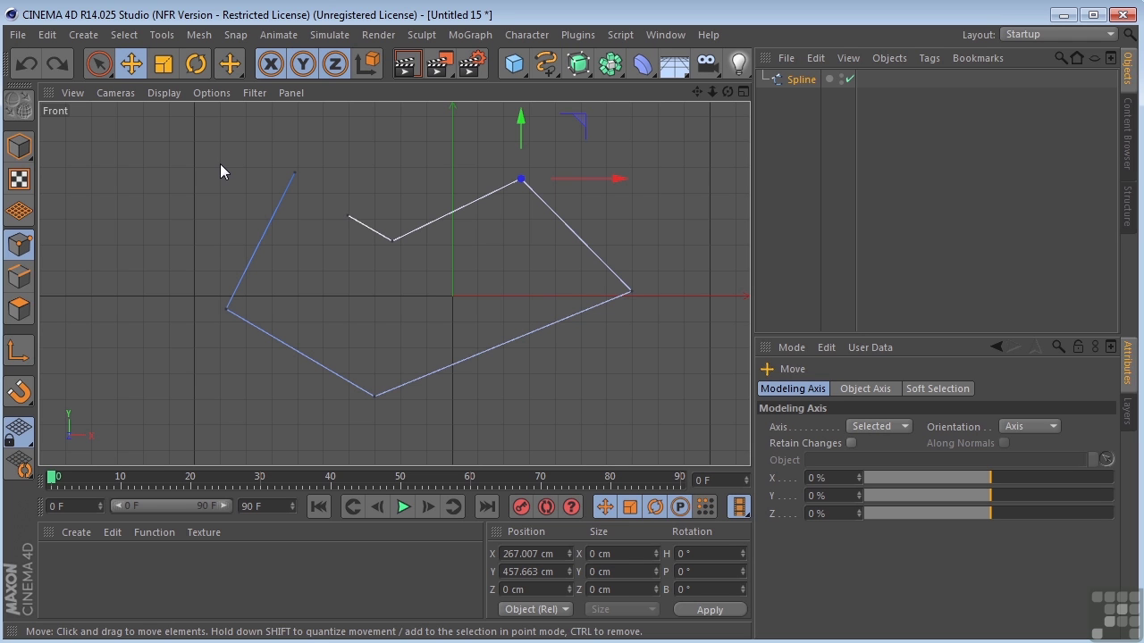
pyautogui.keyDown('ctrl'); pyautogui.click(336, 139); pyautogui.keyUp('ctrl')
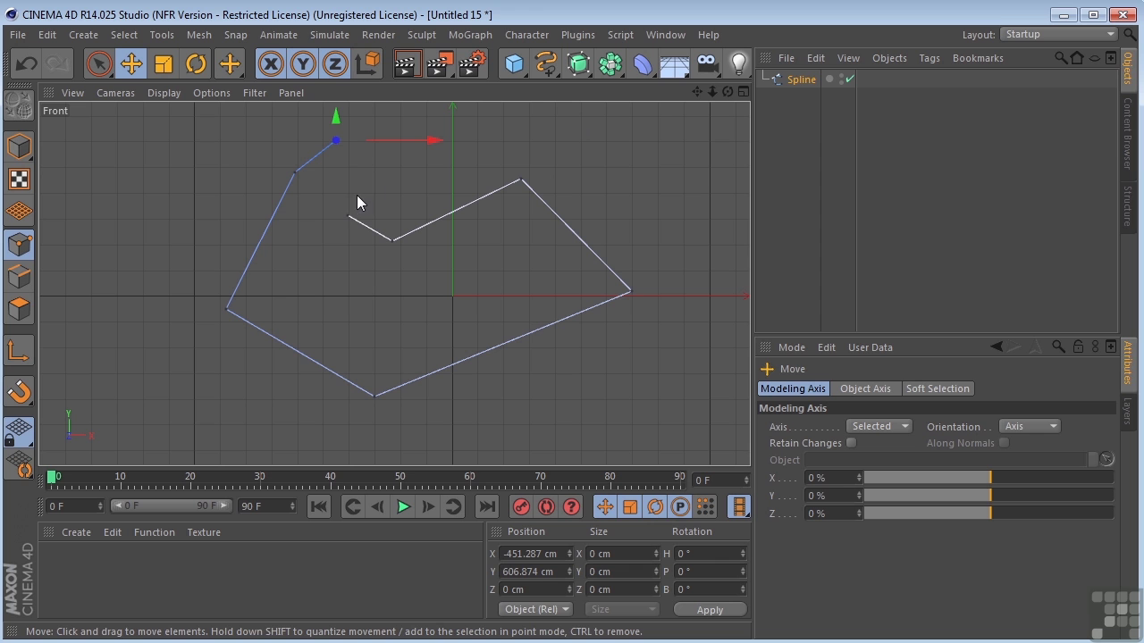
pyautogui.keyDown('ctrl'); pyautogui.click(412, 168); pyautogui.keyUp('ctrl')
pyautogui.keyDown('ctrl'); pyautogui.click(541, 137); pyautogui.keyUp('ctrl')
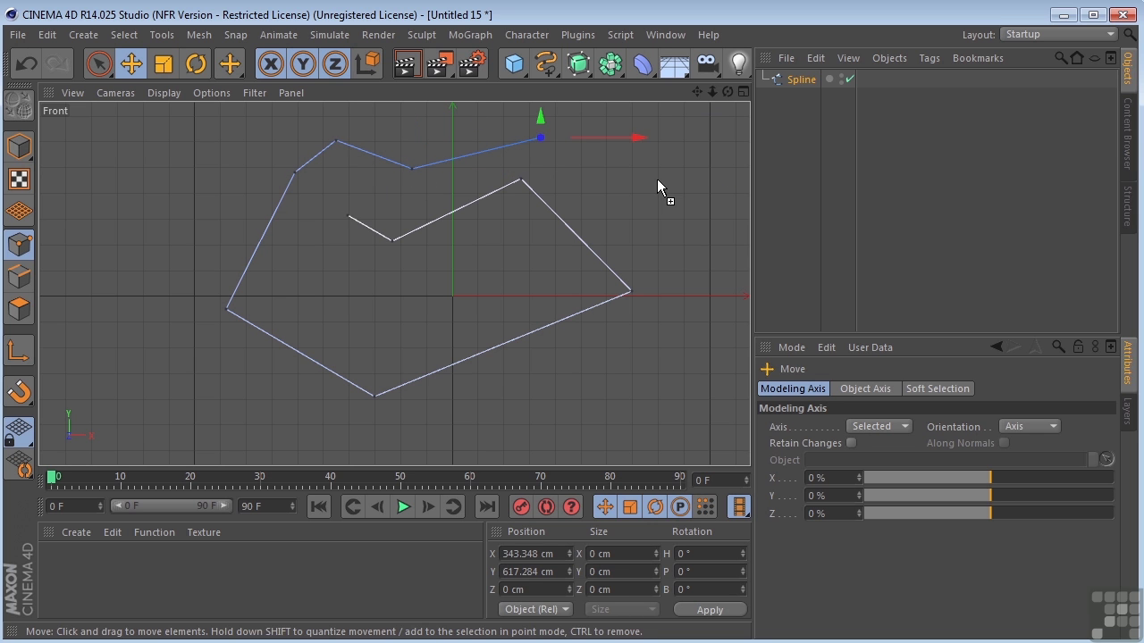
pyautogui.keyDown('ctrl'); pyautogui.click(657, 179); pyautogui.keyUp('ctrl')
pyautogui.keyDown('ctrl'); pyautogui.moveTo(651, 266); pyautogui.dragTo(655, 358); pyautogui.keyUp('ctrl')
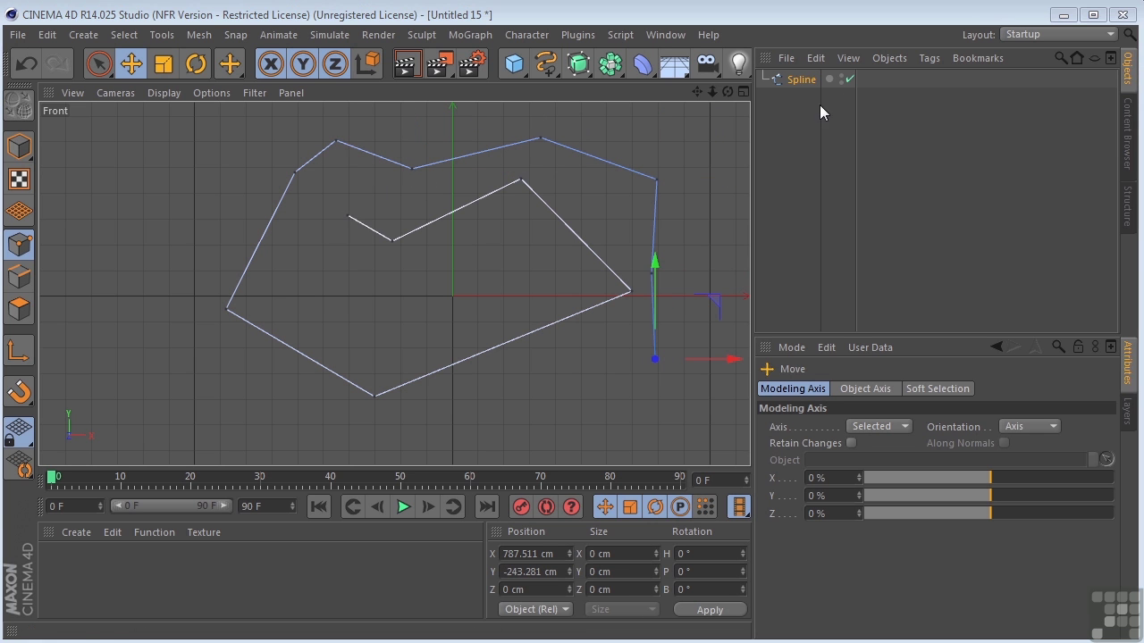
pyautogui.click(802, 79)
# Delete the extended spline, sketch a freehand loop with the Freehand tool, then delete that too.
pyautogui.press('Delete')
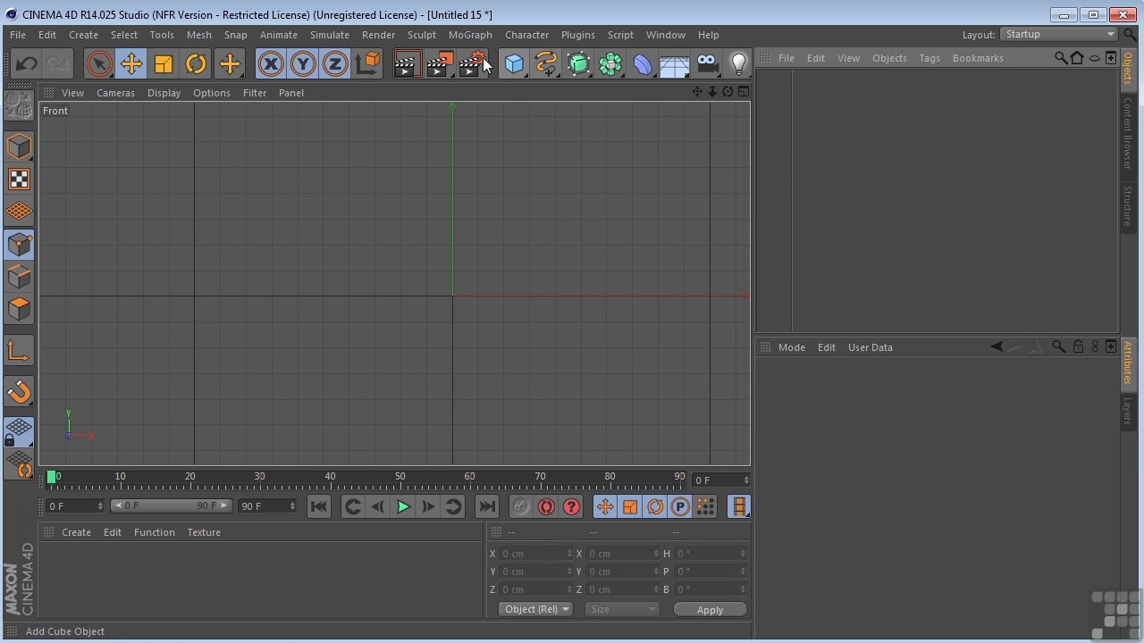
pyautogui.click(547, 67)
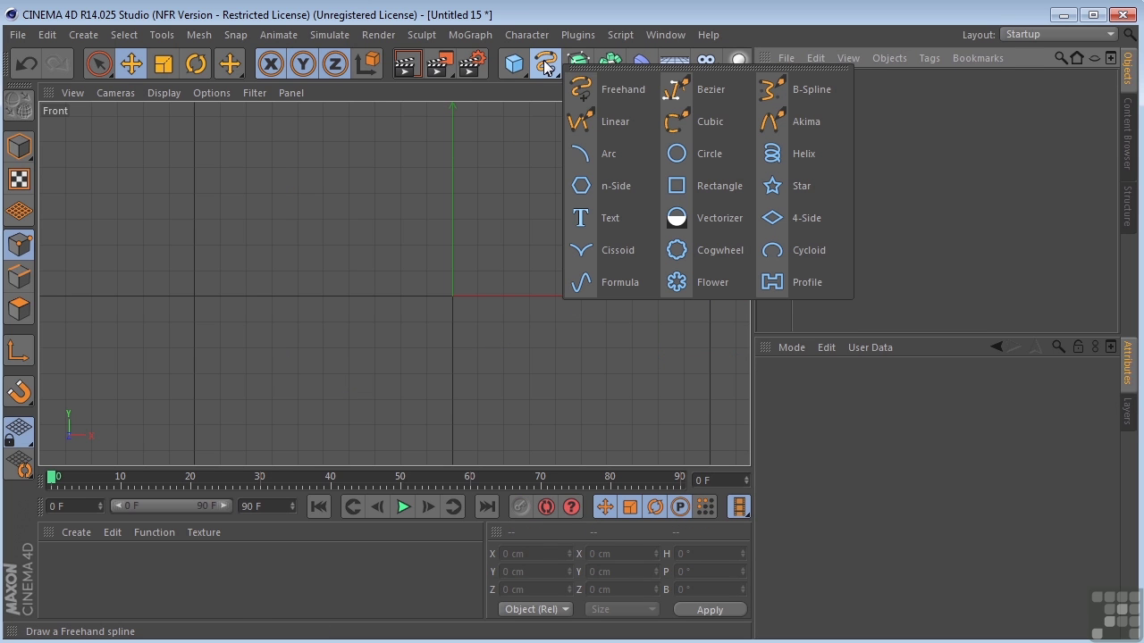
pyautogui.click(625, 90)
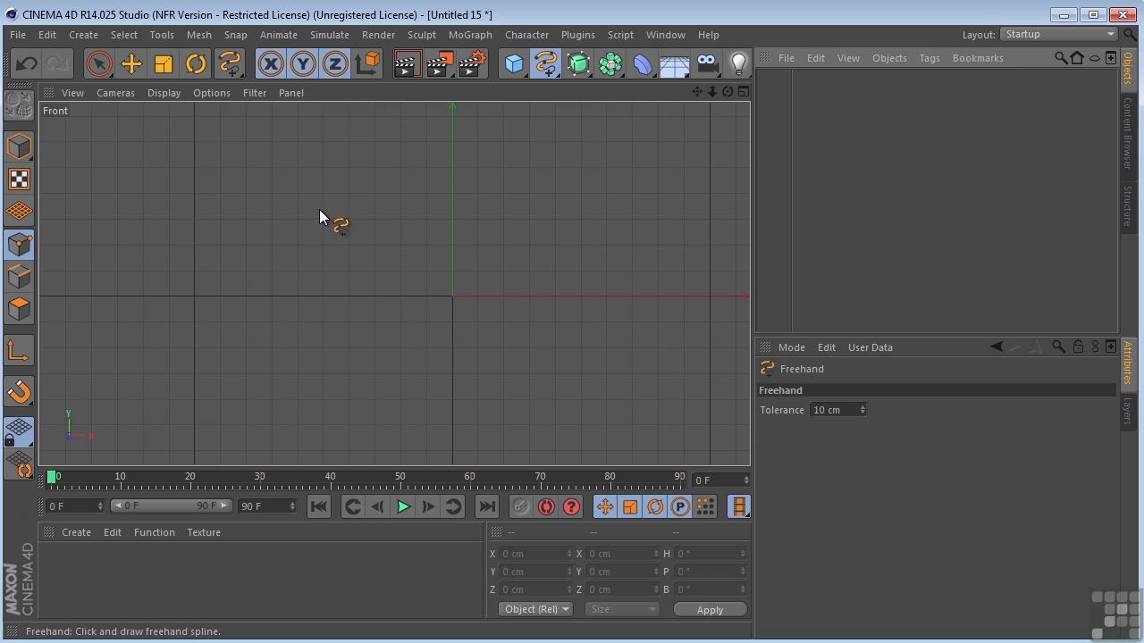
pyautogui.moveTo(319, 209)
pyautogui.mouseDown()
pyautogui.moveTo(251, 252)
pyautogui.moveTo(359, 318)
pyautogui.moveTo(460, 261)
pyautogui.moveTo(472, 325)
pyautogui.moveTo(570, 309)
pyautogui.moveTo(498, 204)
pyautogui.moveTo(411, 211)
pyautogui.moveTo(384, 162)
pyautogui.moveTo(335, 206)
pyautogui.mouseUp()
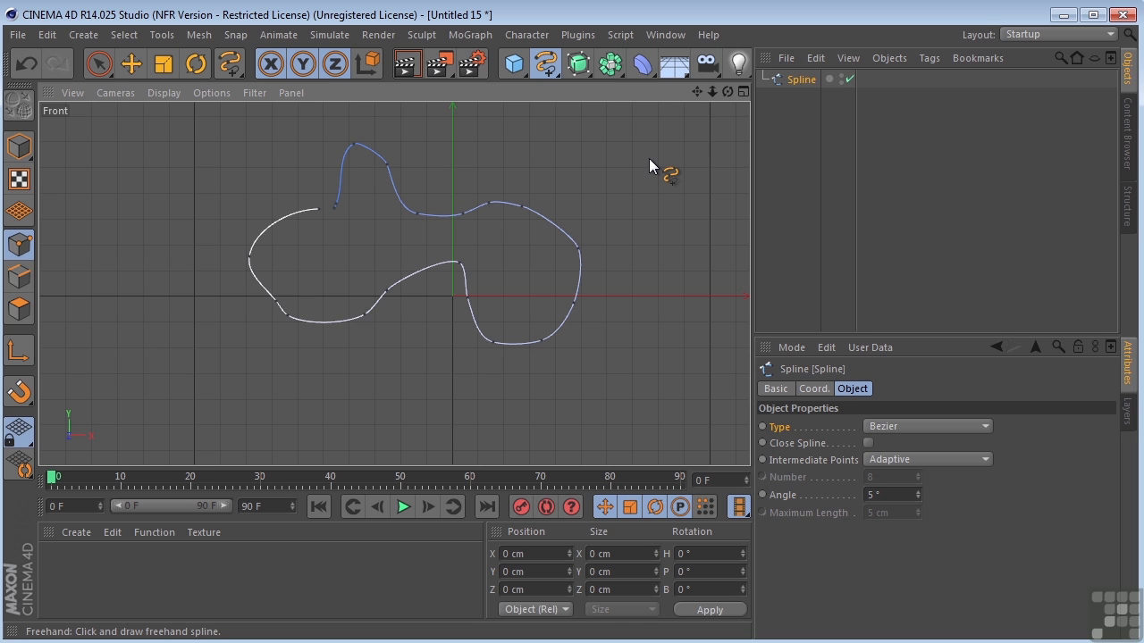
pyautogui.click(804, 80)
pyautogui.press('Delete')
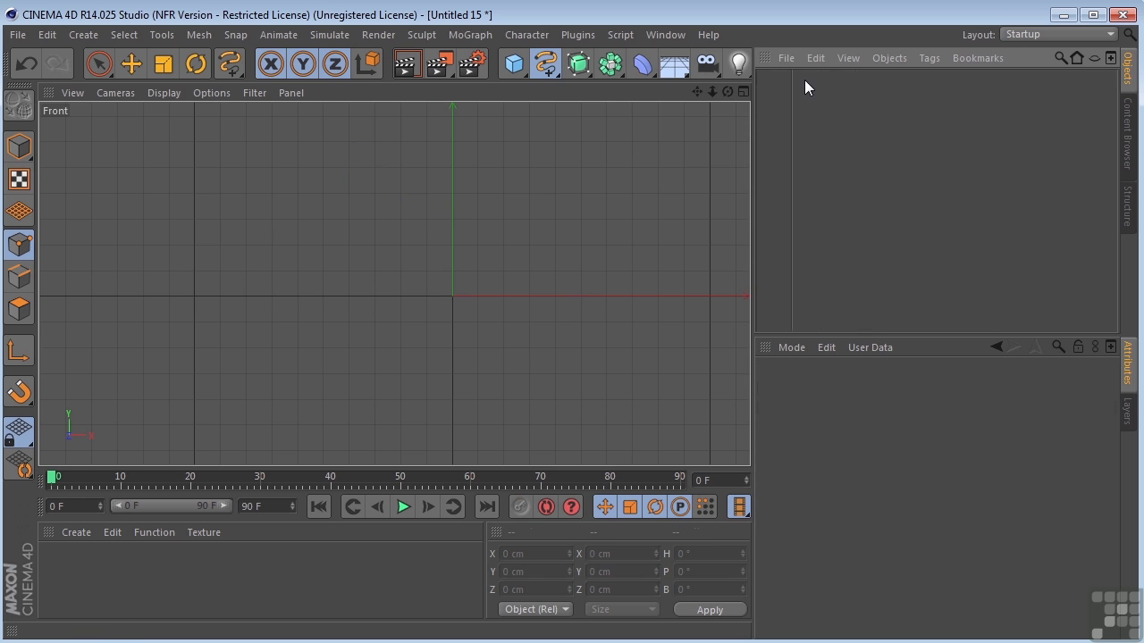
# Draw a curving eight-point B-spline around the Front view with the B-Spline tool.
pyautogui.click(546, 63)
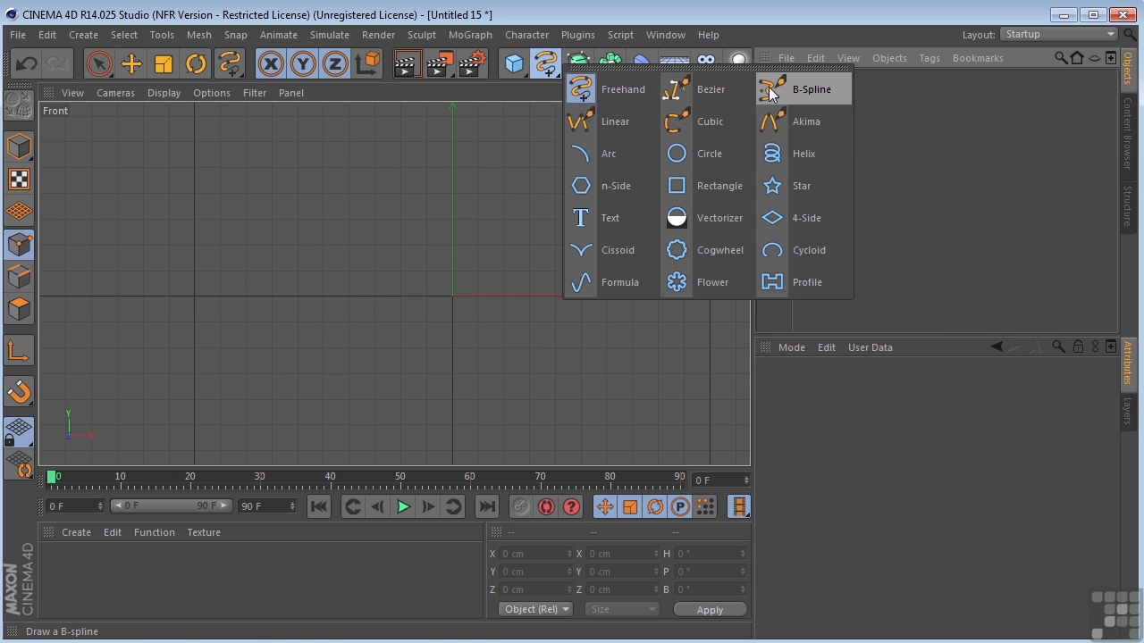
pyautogui.click(811, 87)
pyautogui.click(222, 209)
pyautogui.click(177, 347)
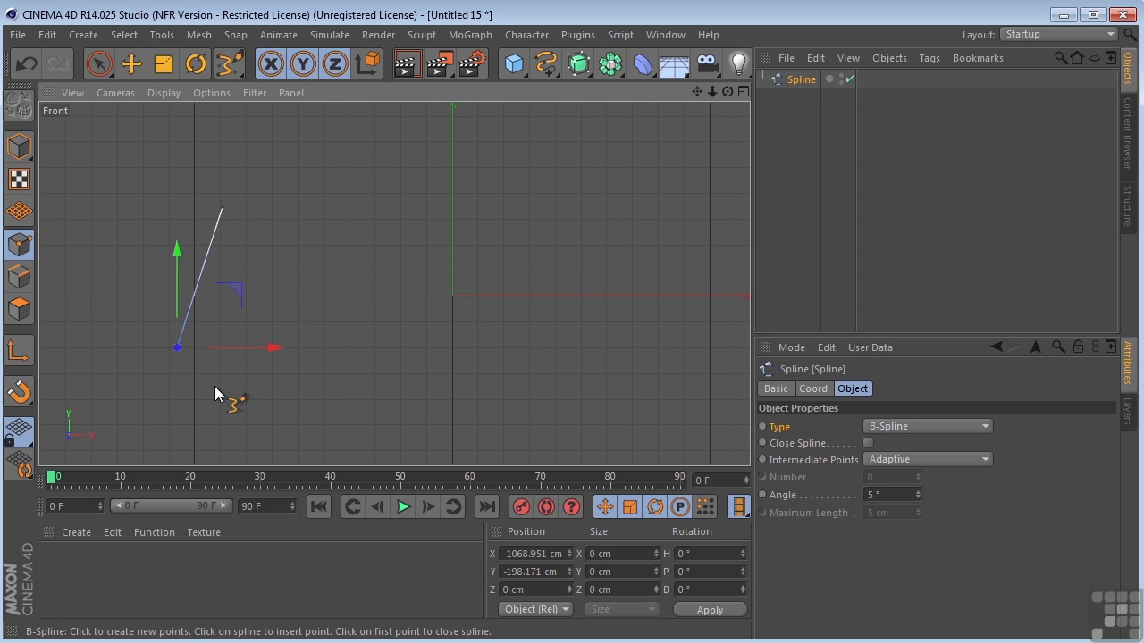
pyautogui.click(363, 401)
pyautogui.moveTo(362, 401); pyautogui.dragTo(426, 376)
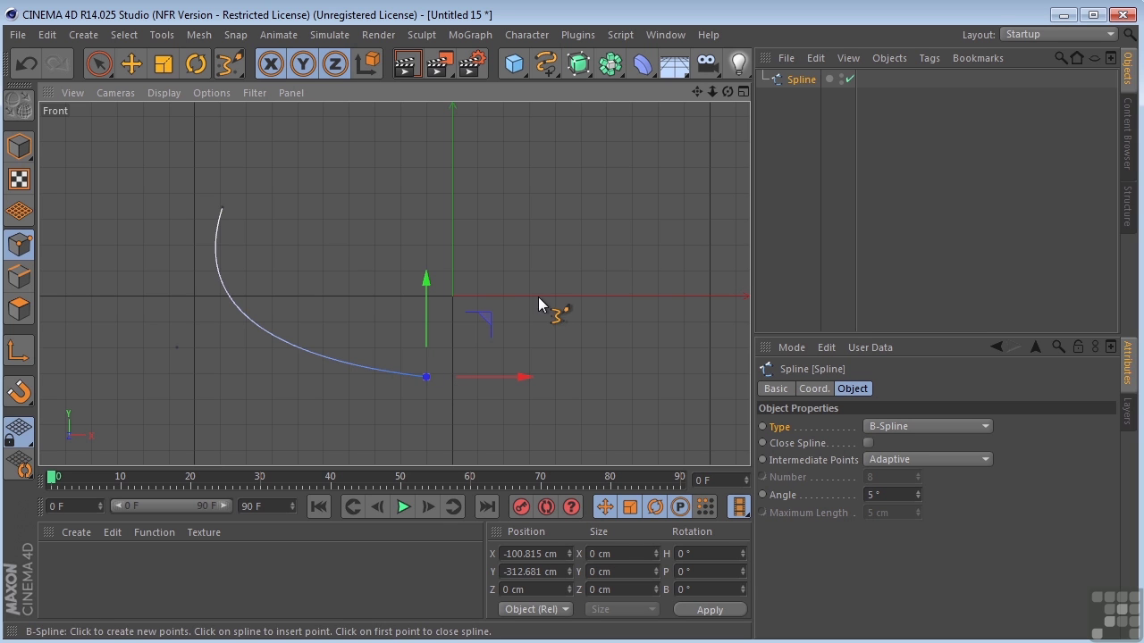
pyautogui.click(574, 206)
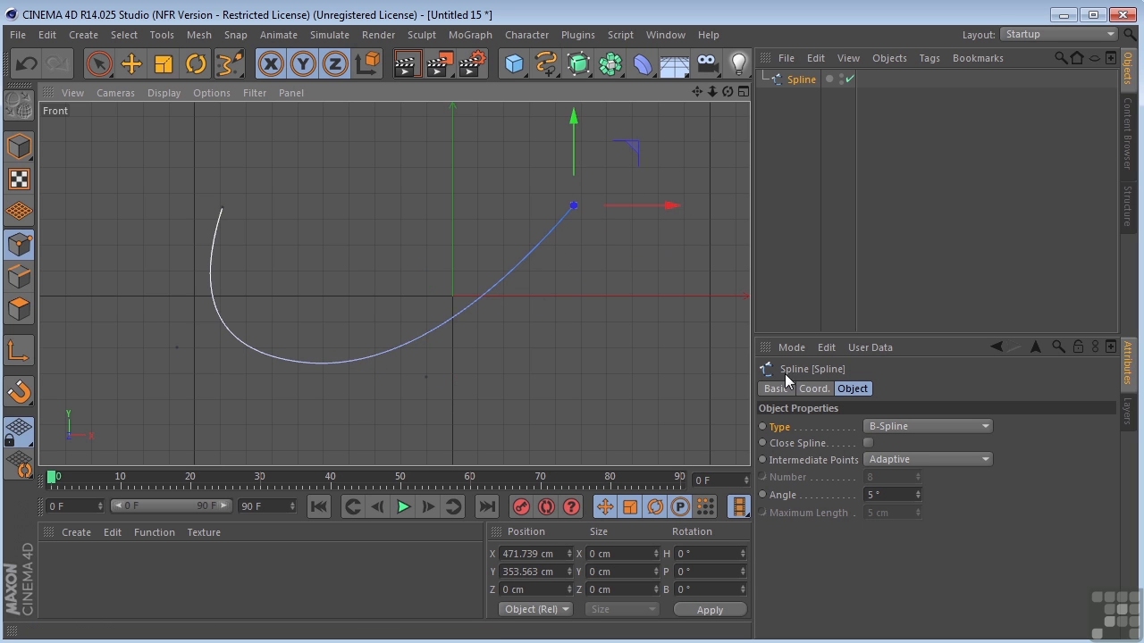
pyautogui.click(606, 386)
pyautogui.click(652, 436)
pyautogui.moveTo(714, 171); pyautogui.dragTo(683, 141)
pyautogui.moveTo(483, 129); pyautogui.dragTo(450, 144)
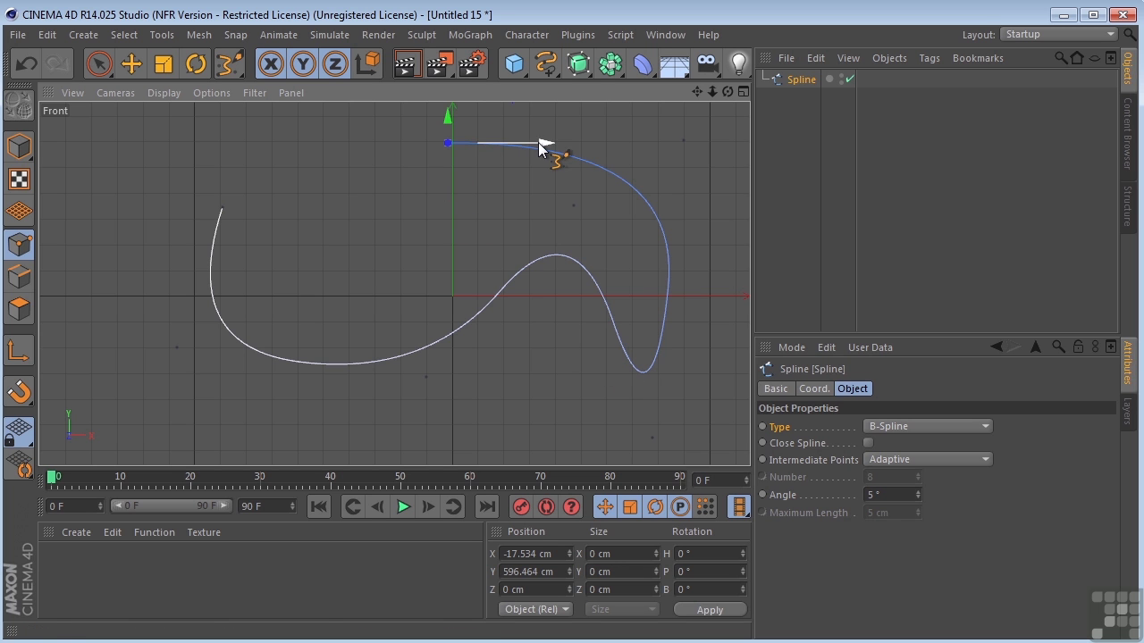
# Nudge the first point left and slightly down, tick Close Spline, and select the B-spline object.
pyautogui.moveTo(538, 143)
pyautogui.mouseDown()
pyautogui.moveTo(447, 156)
pyautogui.moveTo(500, 161)
pyautogui.moveTo(521, 148)
pyautogui.mouseUp()
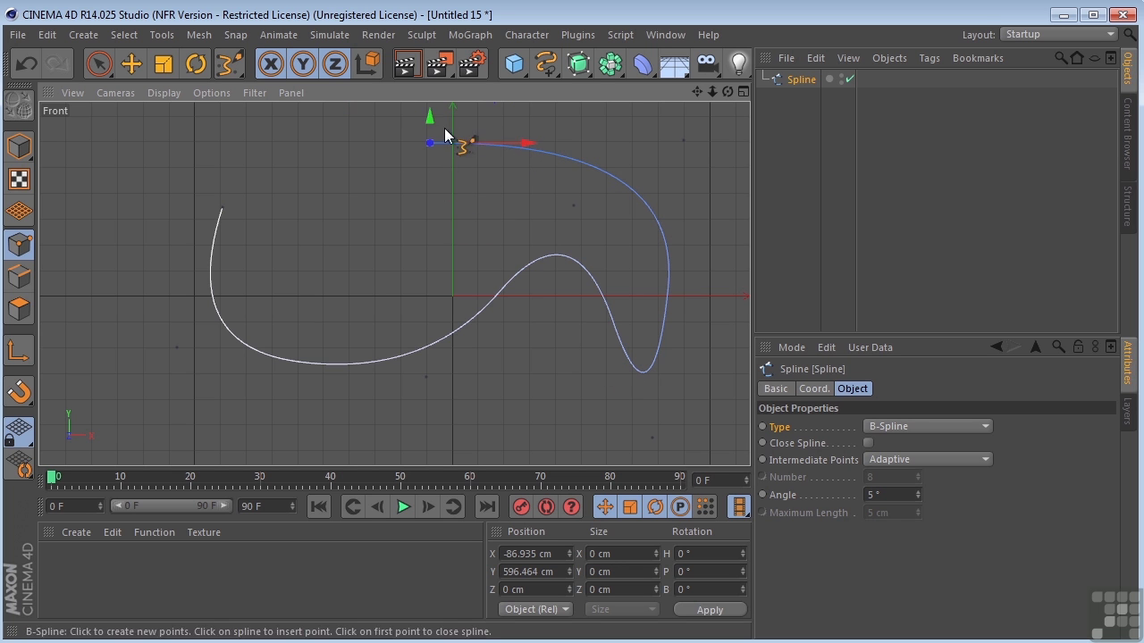
pyautogui.moveTo(428, 121)
pyautogui.mouseDown()
pyautogui.moveTo(427, 187)
pyautogui.moveTo(429, 131)
pyautogui.mouseUp()
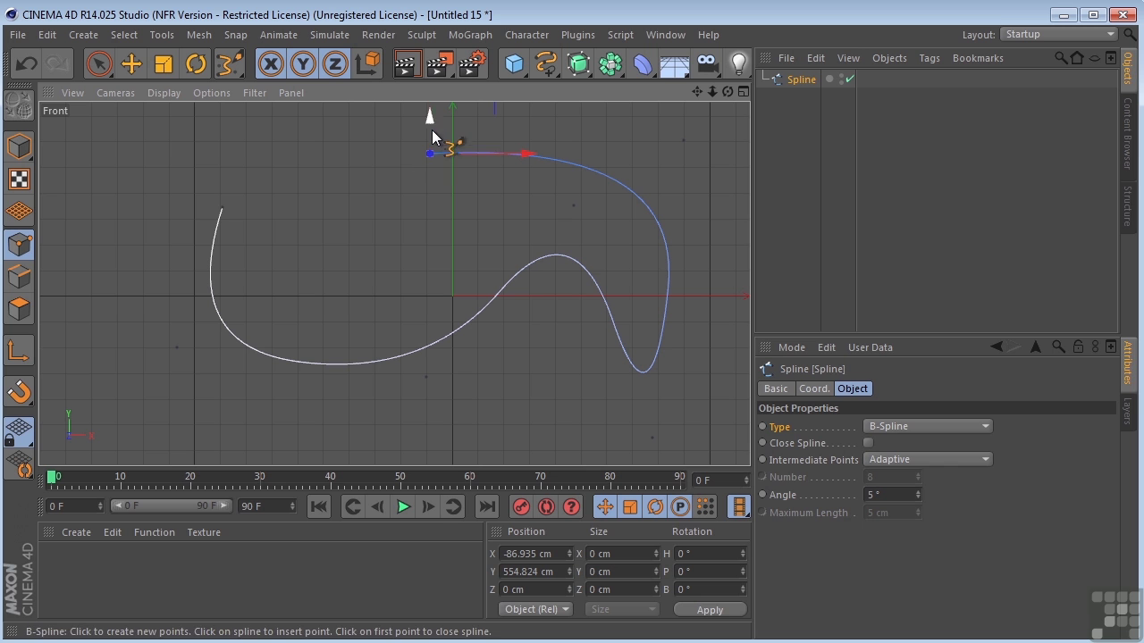
pyautogui.click(868, 443)
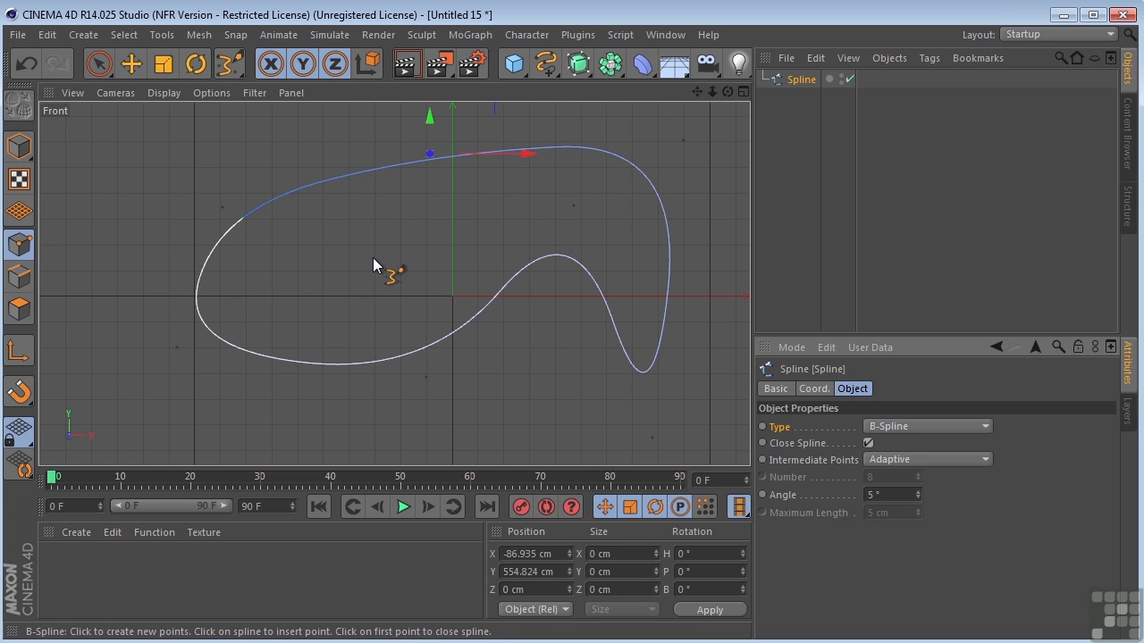
pyautogui.click(803, 80)
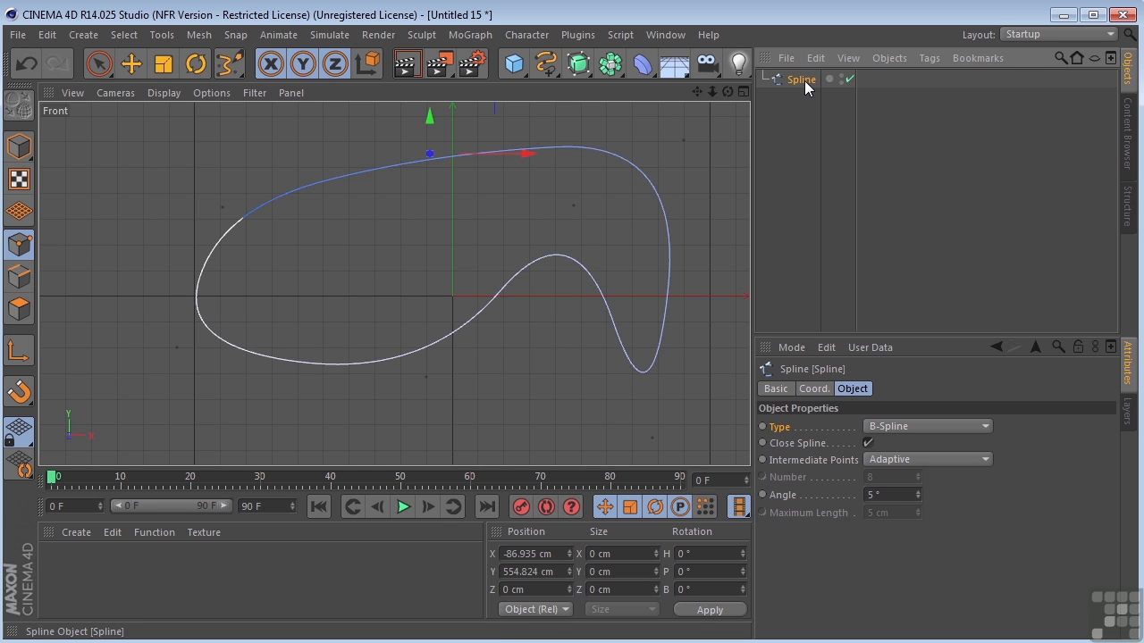
# Delete the B-spline and switch to the Bezier spline tool.
pyautogui.press('Delete')
pyautogui.click(545, 63)
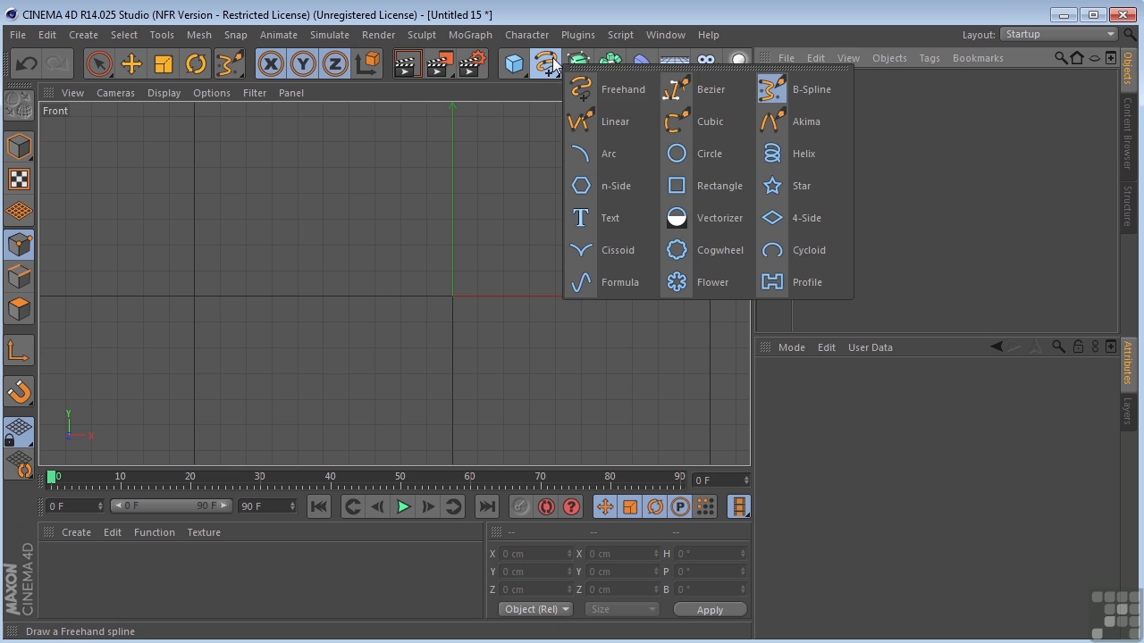
pyautogui.click(738, 93)
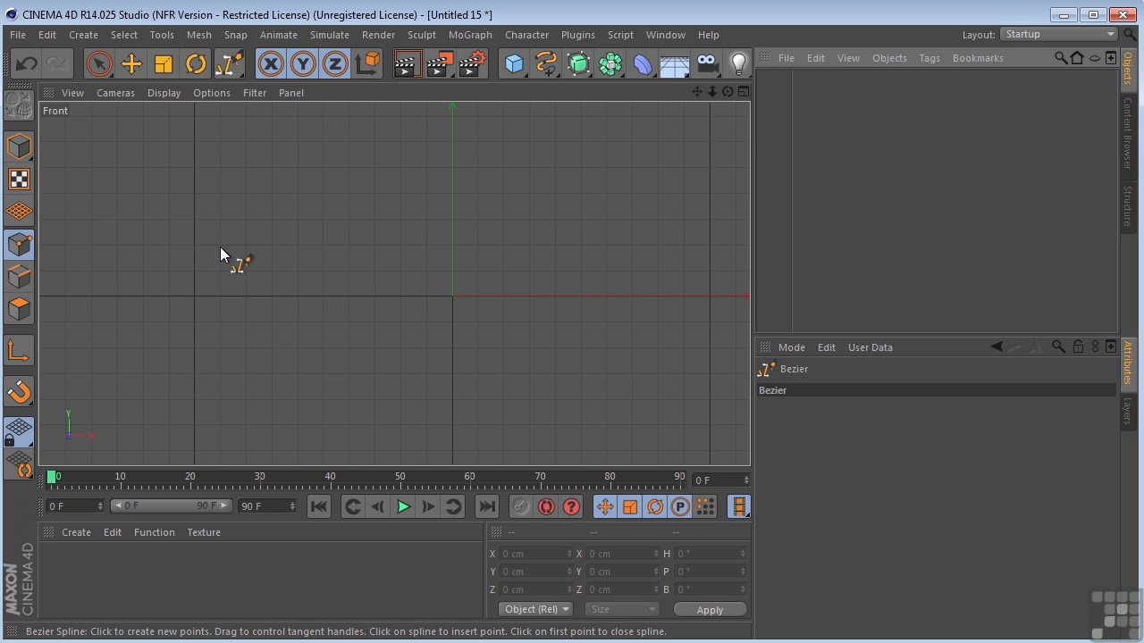
# Place eight Bezier points, dragging out curved tangents, and tick Close Spline to loop it.
pyautogui.click(241, 212)
pyautogui.moveTo(161, 308); pyautogui.dragTo(155, 362)
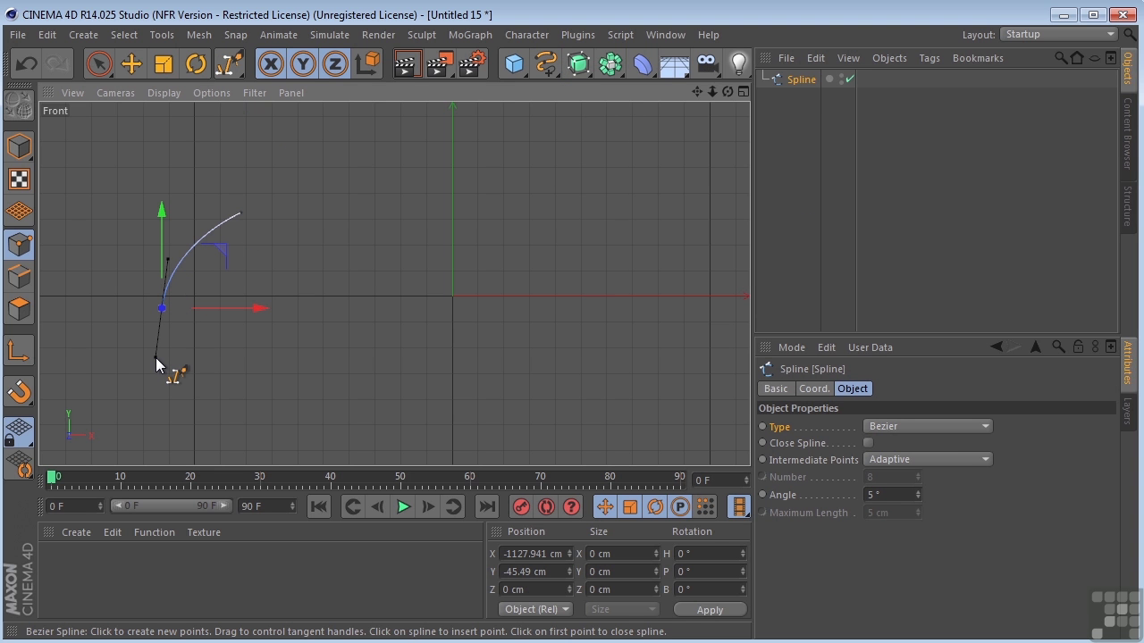
pyautogui.click(339, 371)
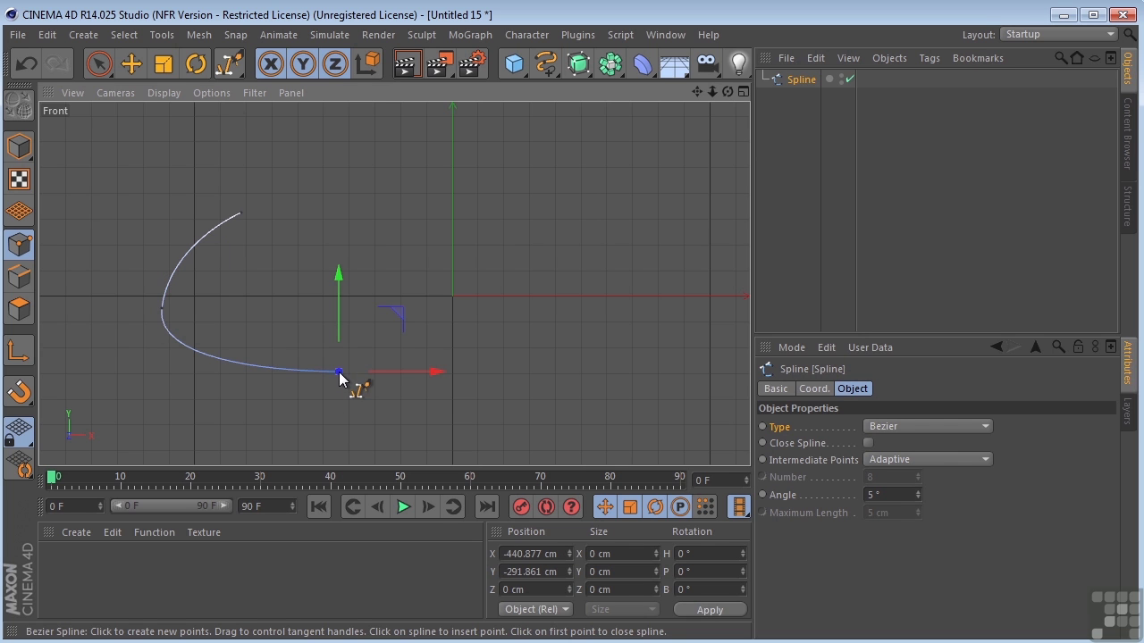
pyautogui.moveTo(492, 300); pyautogui.dragTo(543, 360)
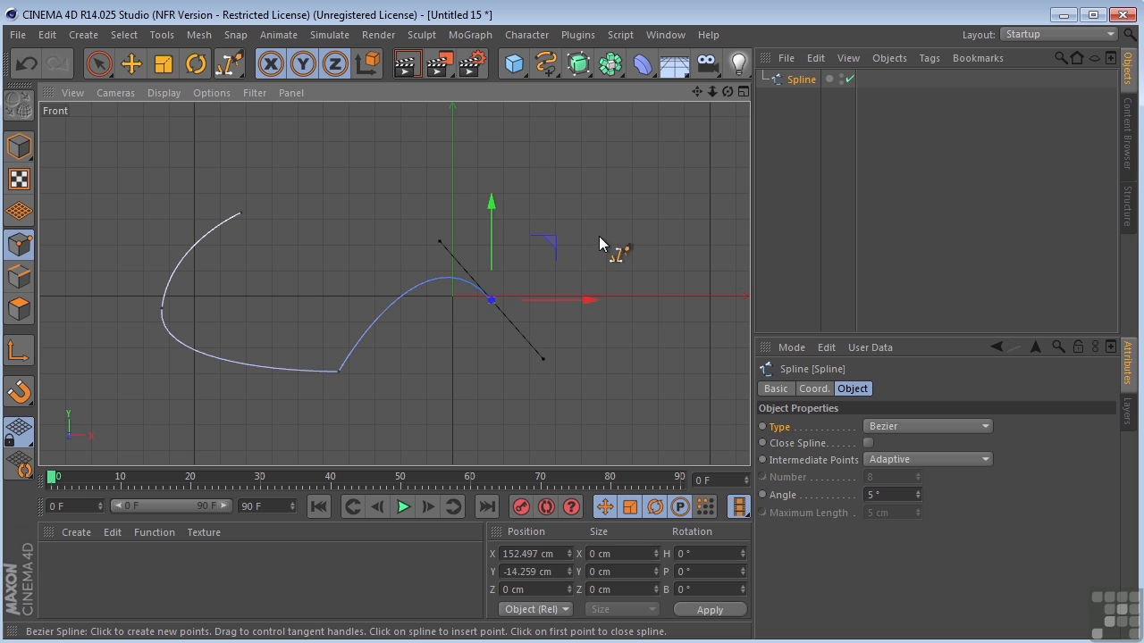
pyautogui.moveTo(599, 235); pyautogui.dragTo(591, 204)
pyautogui.moveTo(425, 163); pyautogui.dragTo(405, 137)
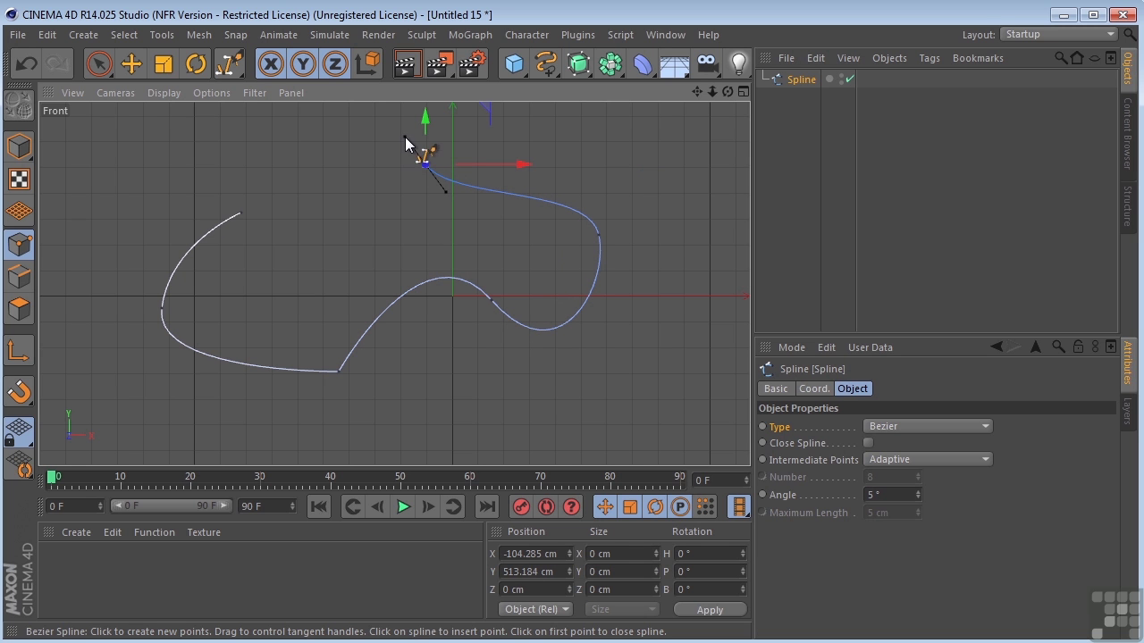
pyautogui.moveTo(336, 163); pyautogui.dragTo(325, 200)
pyautogui.moveTo(277, 284); pyautogui.dragTo(249, 268)
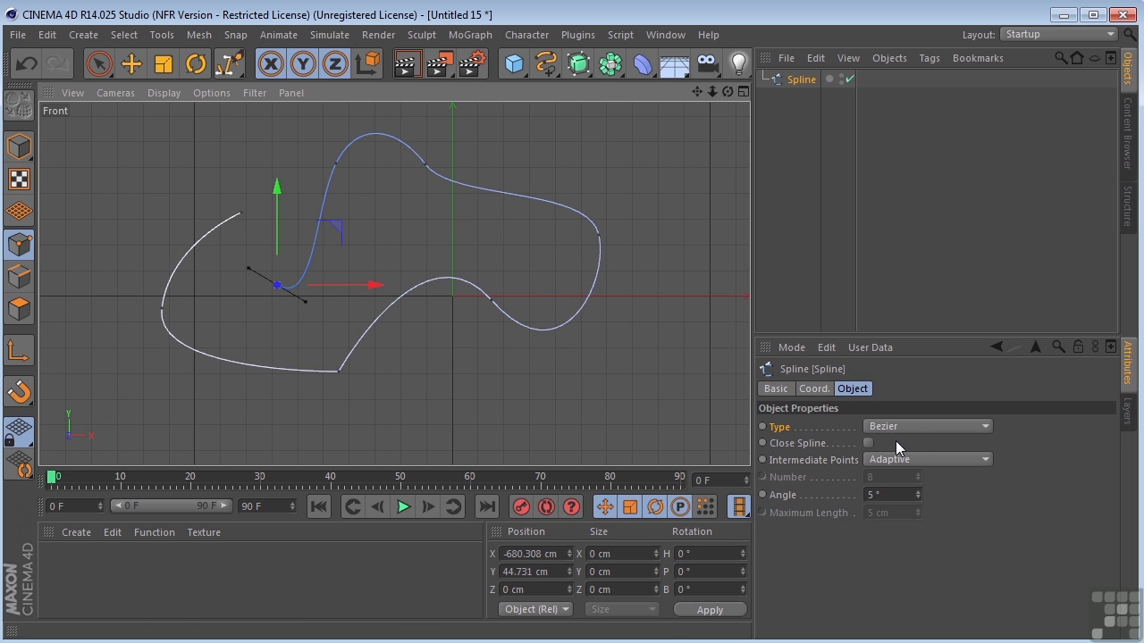
pyautogui.click(867, 443)
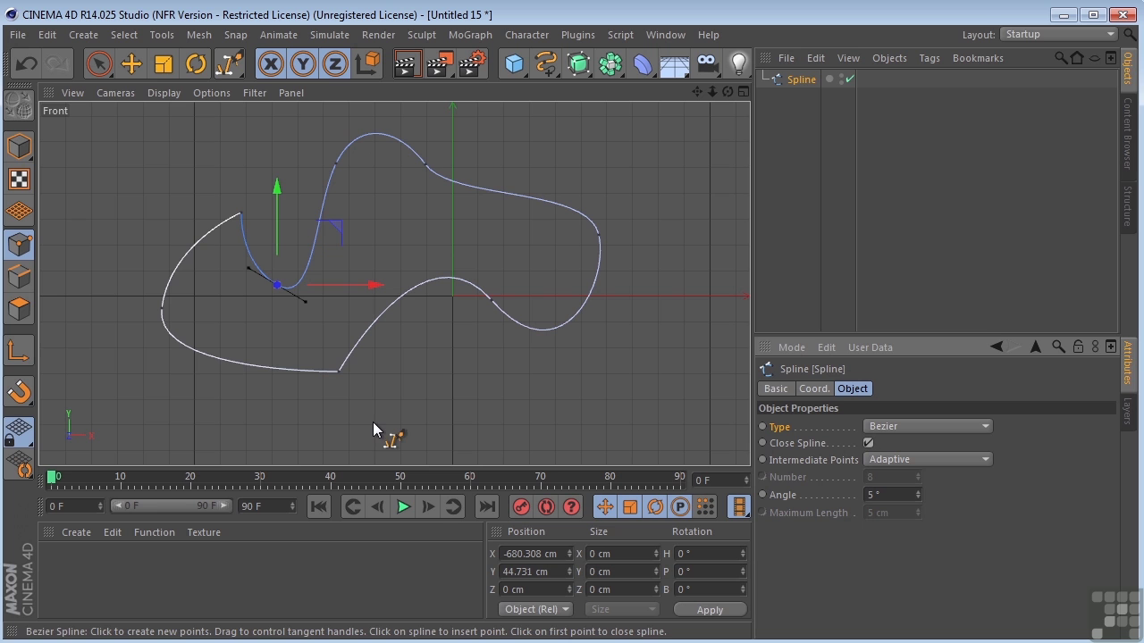